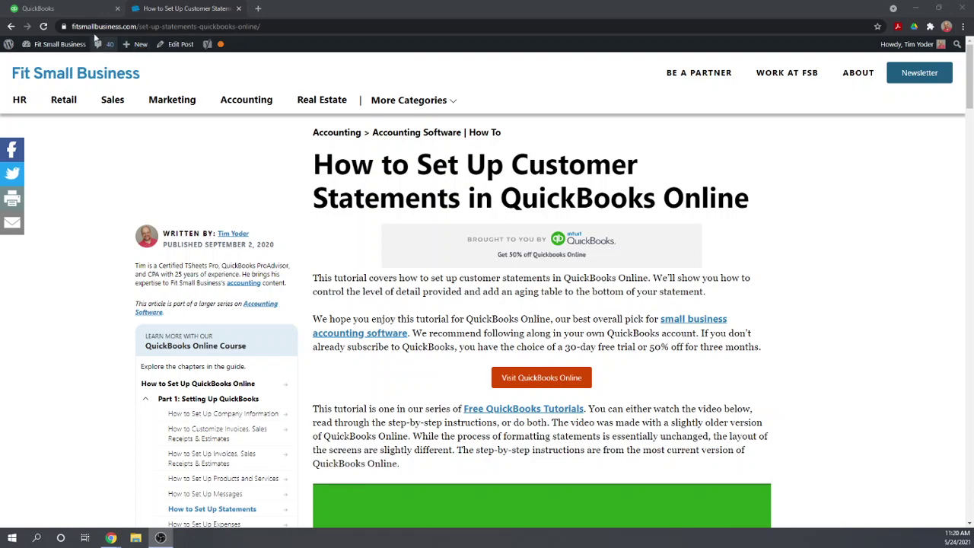
- Show the Paul's Plumbing Customers list with phone numbers and open balances under Sales
left_click(61, 12)
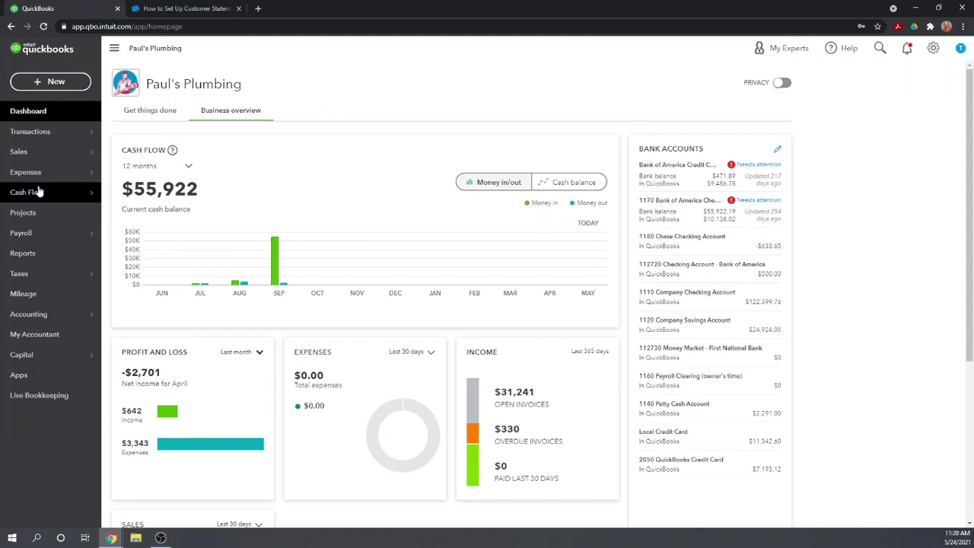
mouse_move(21, 155)
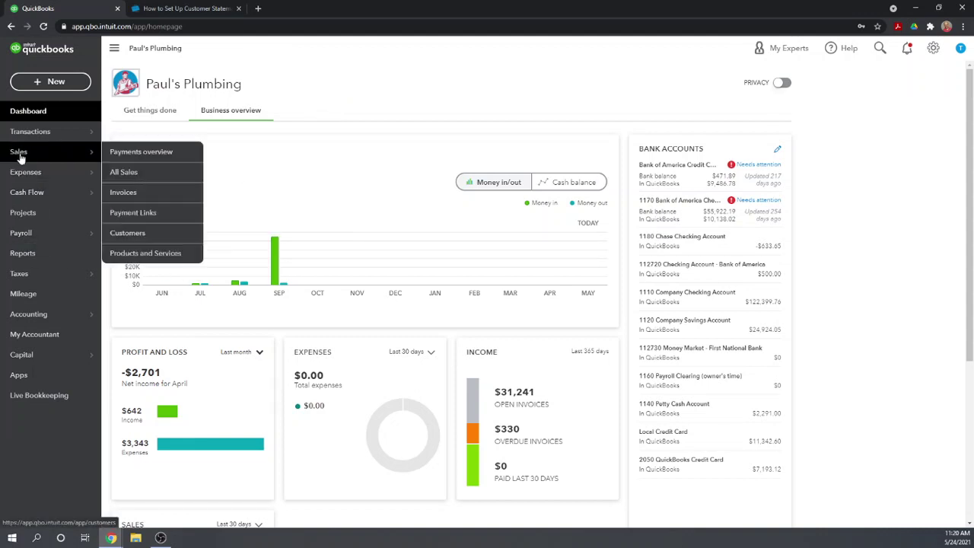
left_click(122, 174)
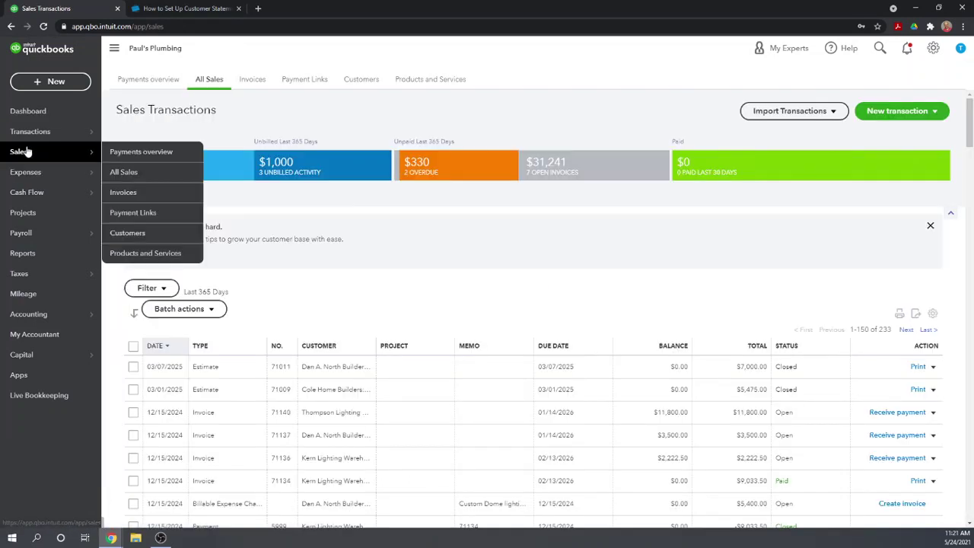
mouse_move(57, 151)
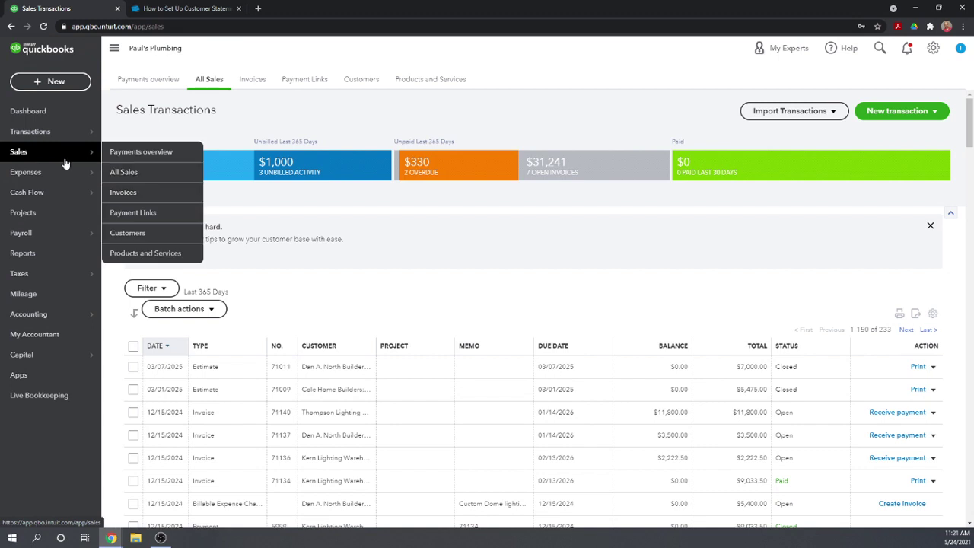
left_click(138, 239)
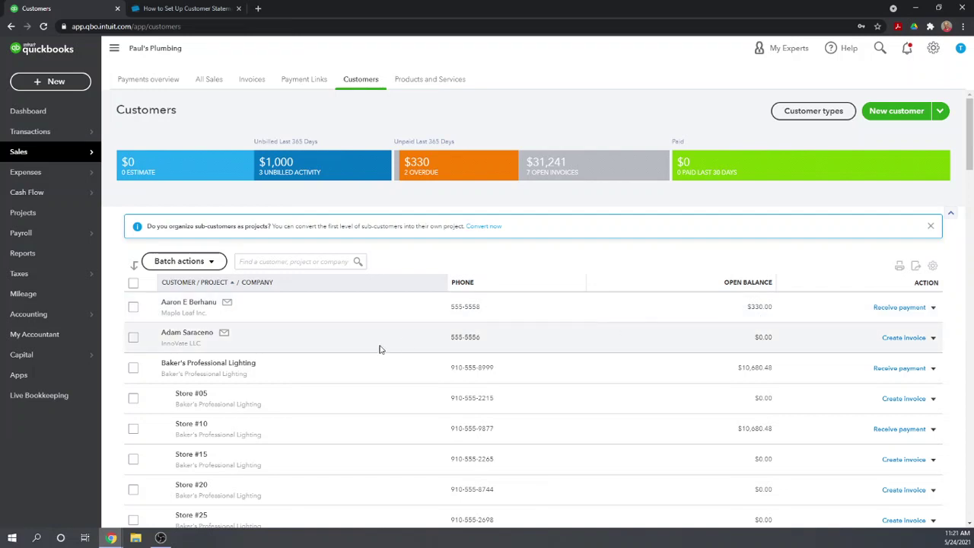
- Open the record of the first customer, who is $330.00 overdue, and list the new transaction types
left_click(191, 303)
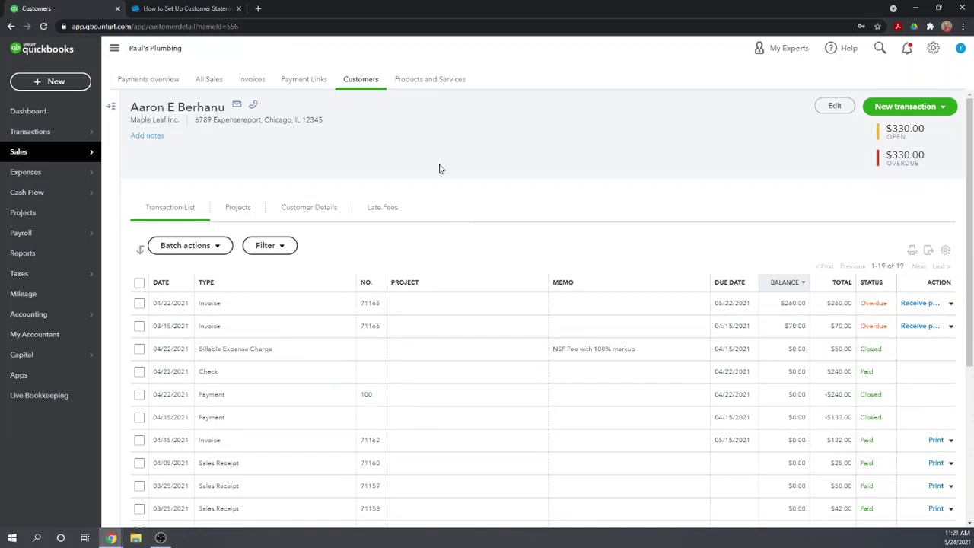
left_click(948, 111)
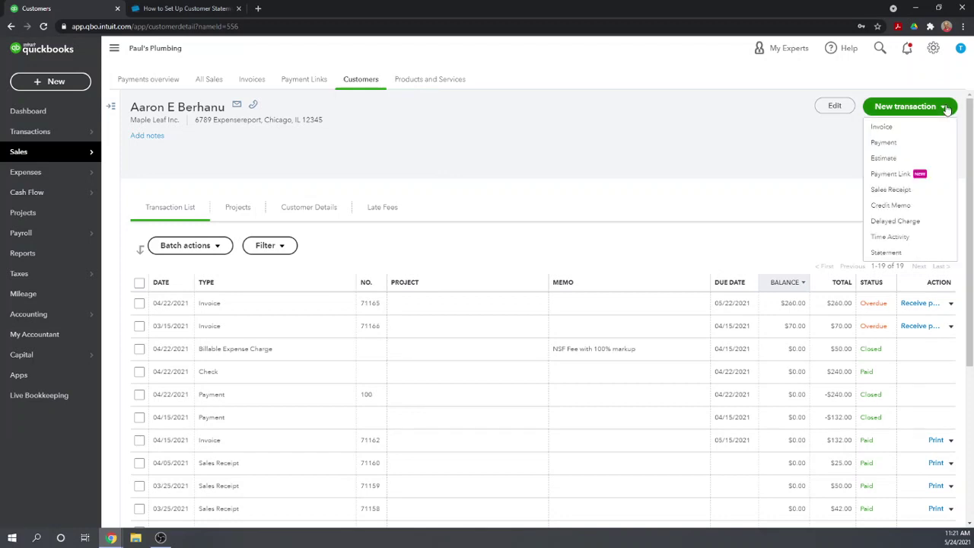
- Start a new statement for this customer and apply the Balance Forward statement type
left_click(885, 252)
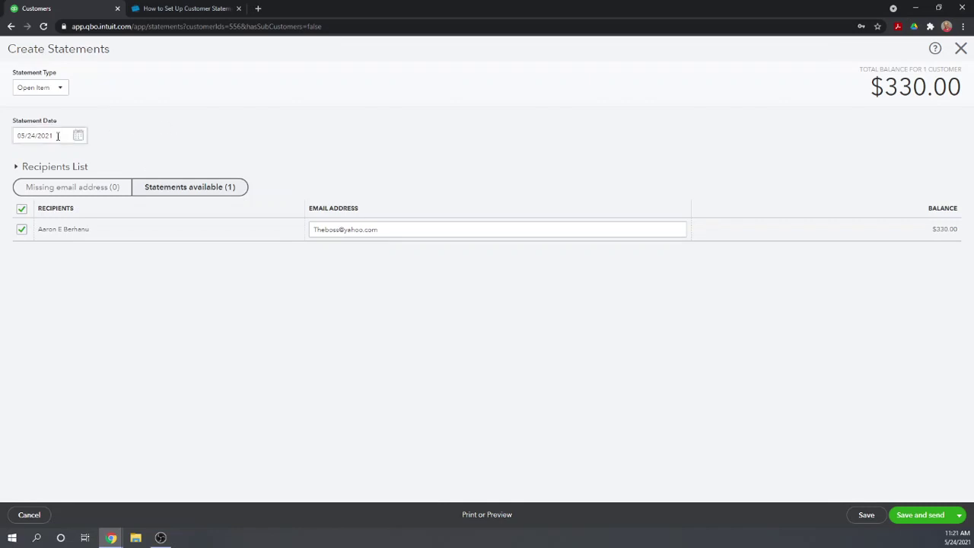
left_click(61, 89)
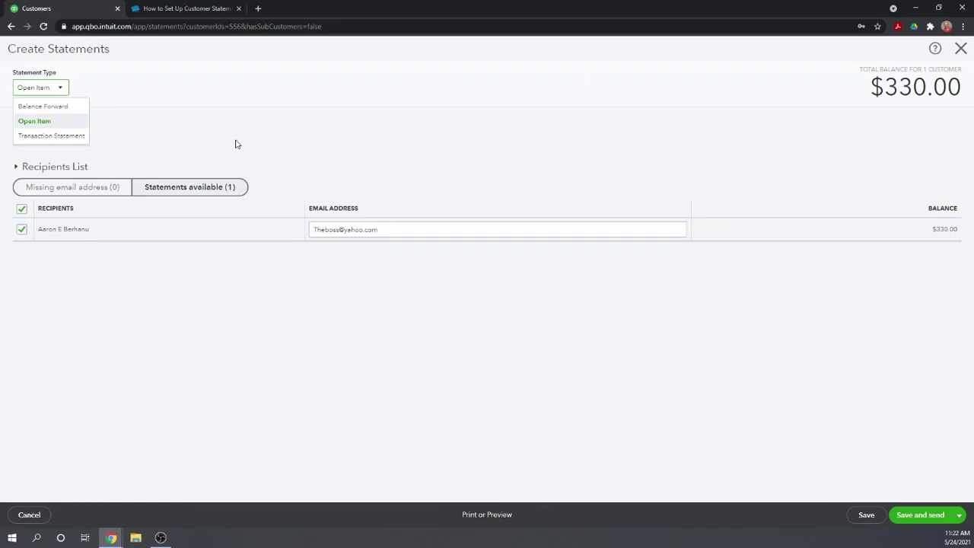
left_click(57, 111)
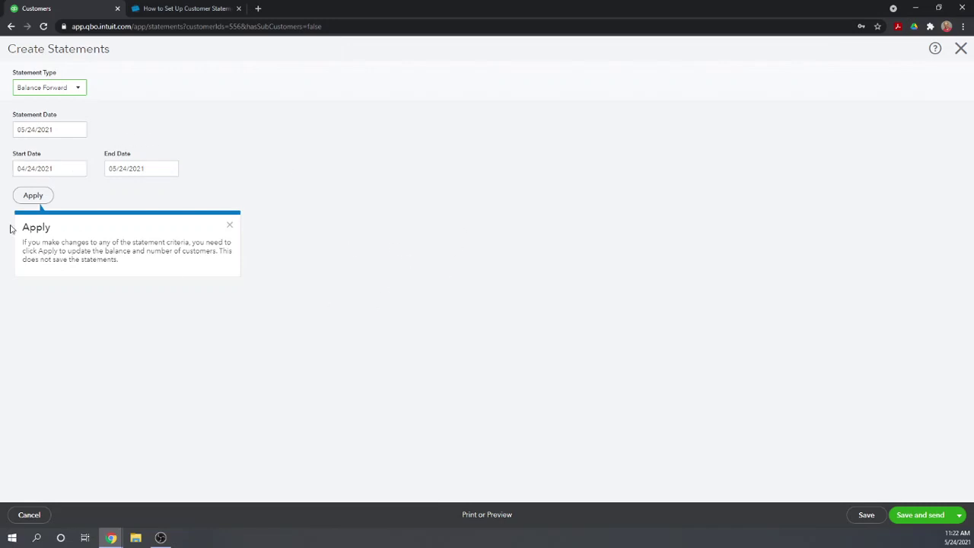
left_click(34, 196)
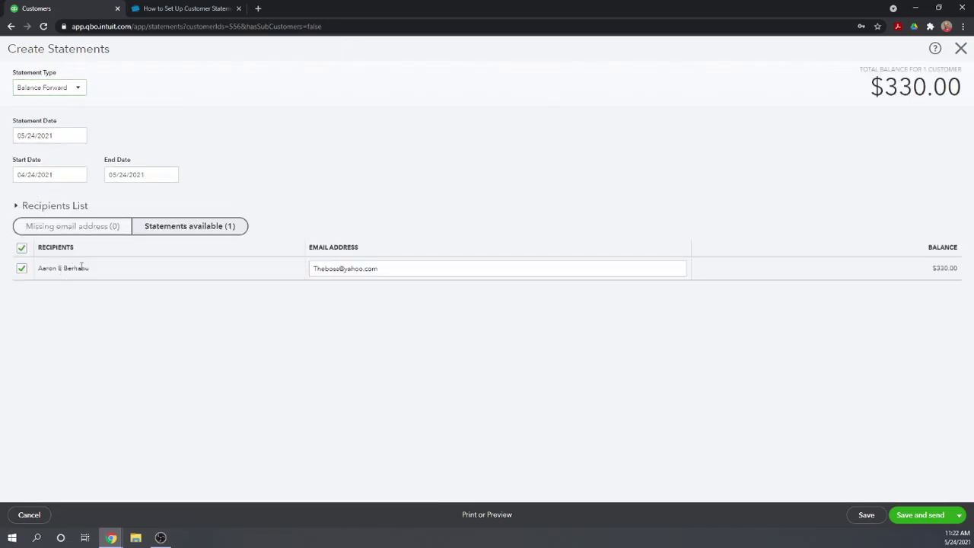
- Preview statement 1024, which shows $330.00 balance forward due, then close the preview
left_click(476, 517)
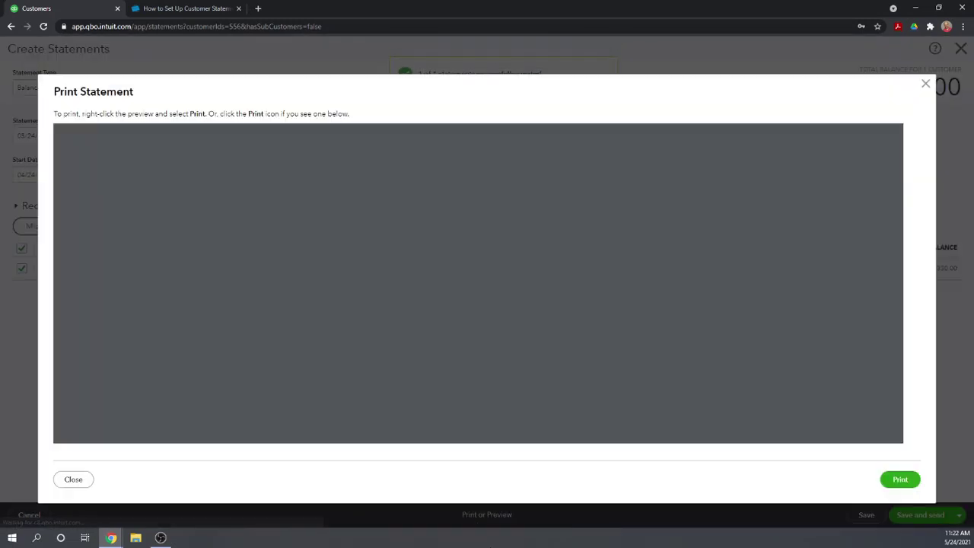
scroll(520, 300, "down", 1)
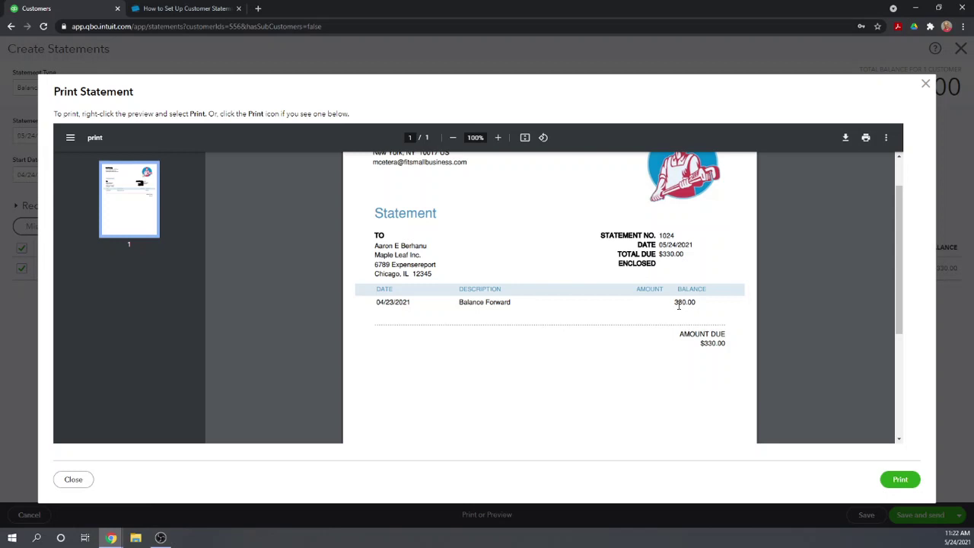
scroll(669, 311, "down", 1)
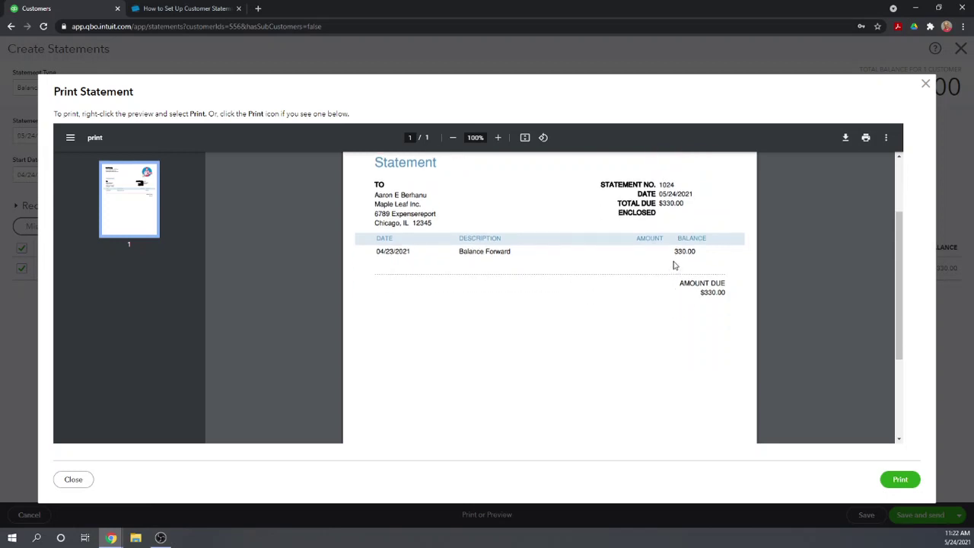
scroll(673, 264, "down", 4)
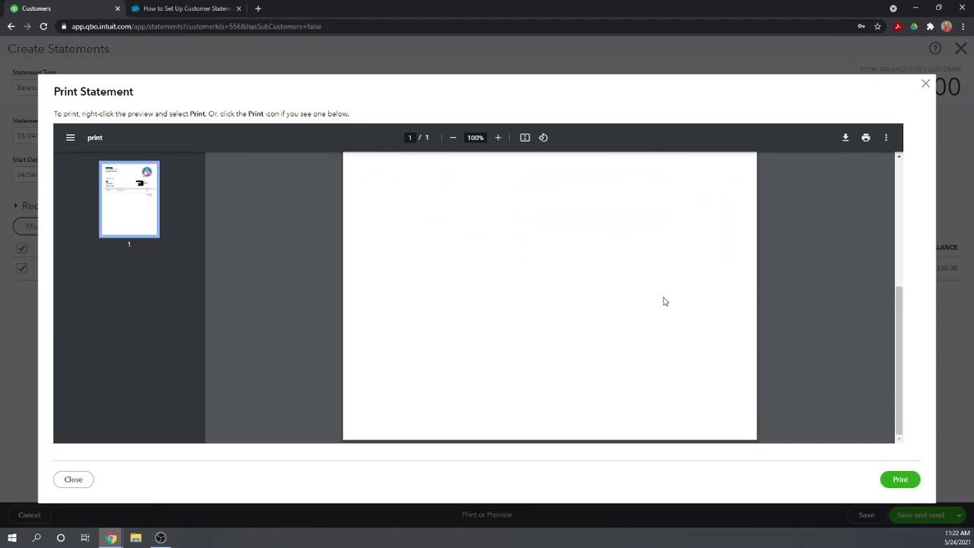
scroll(667, 300, "up", 6)
scroll(617, 352, "up", 1)
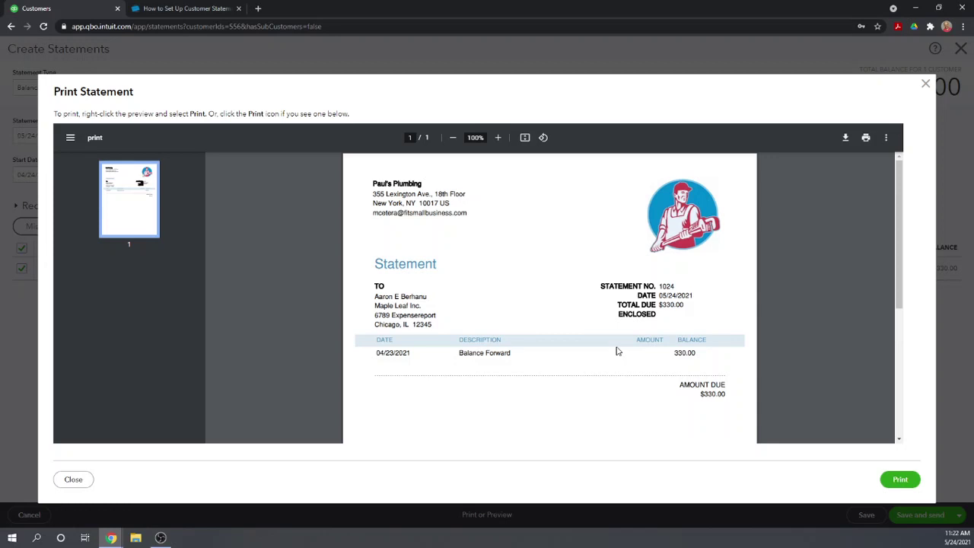
scroll(618, 351, "down", 3)
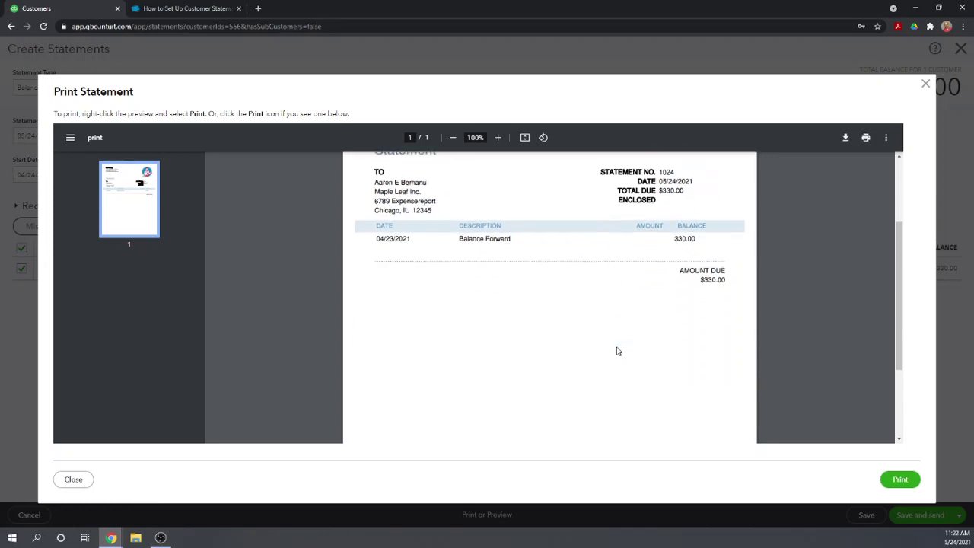
scroll(618, 350, "up", 1)
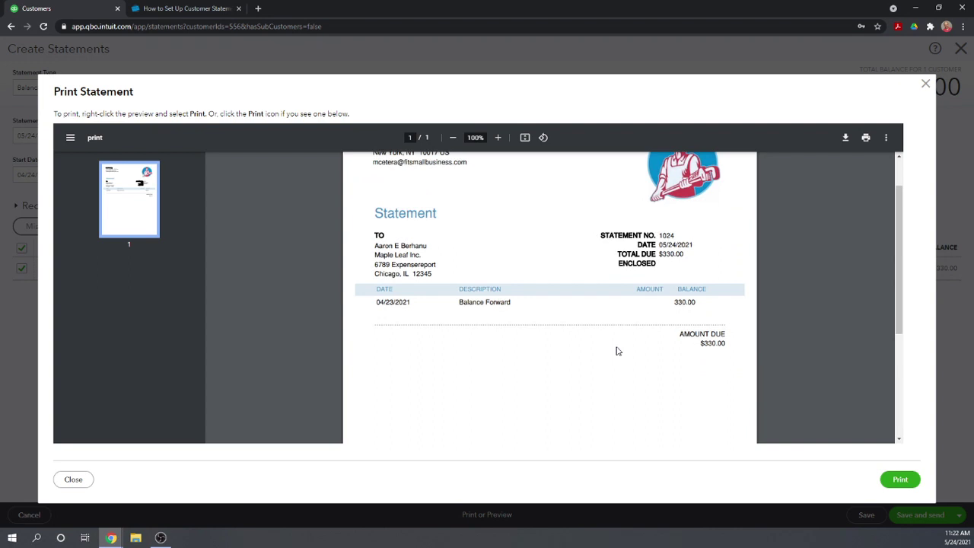
left_click(927, 86)
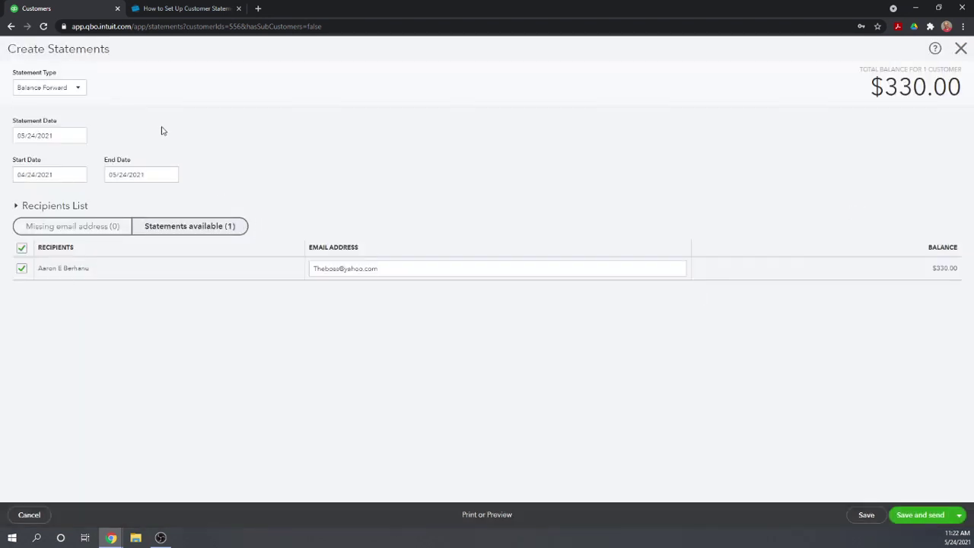
- Switch the statement type to Open Item and apply the criteria
left_click(79, 89)
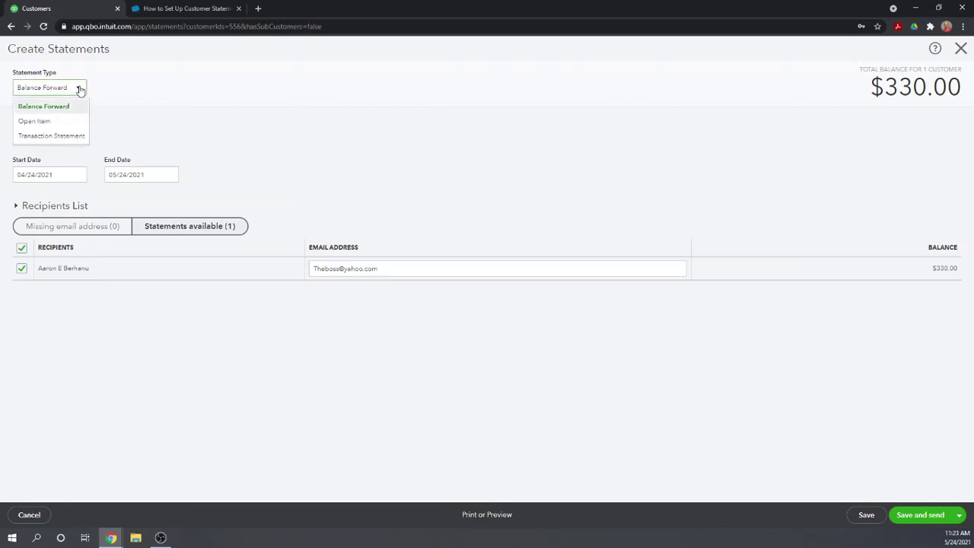
left_click(36, 121)
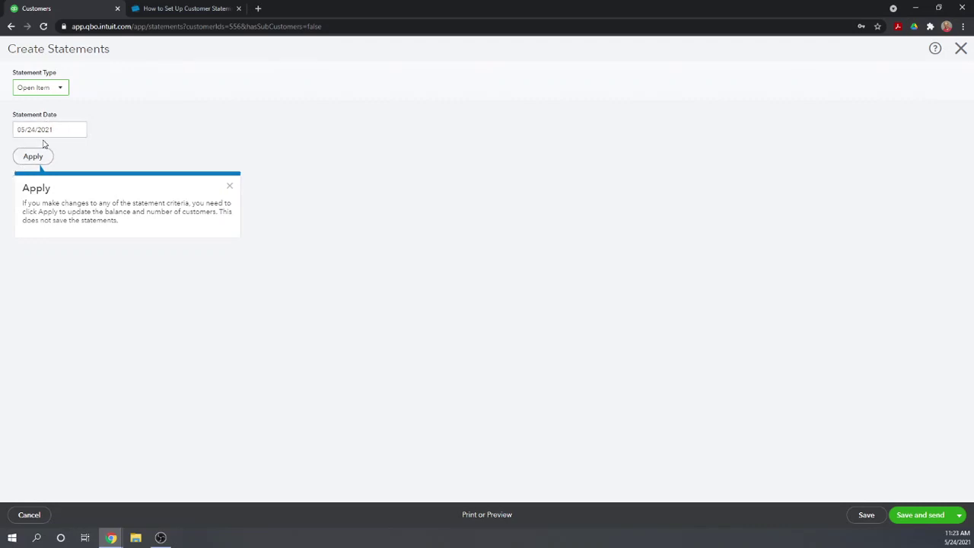
left_click(35, 159)
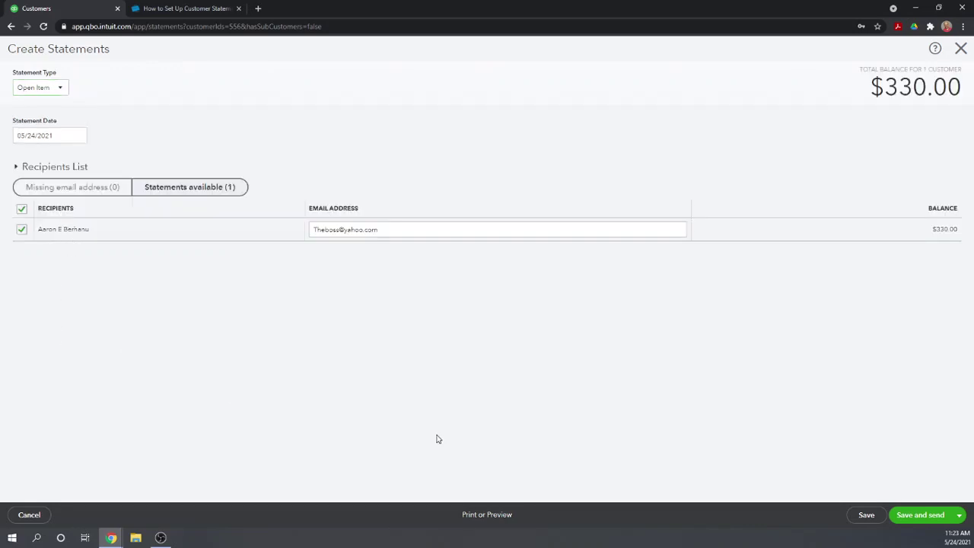
- Preview Open Item statement 1025 with the $70.00 and $260.00 invoices, then close it
left_click(475, 516)
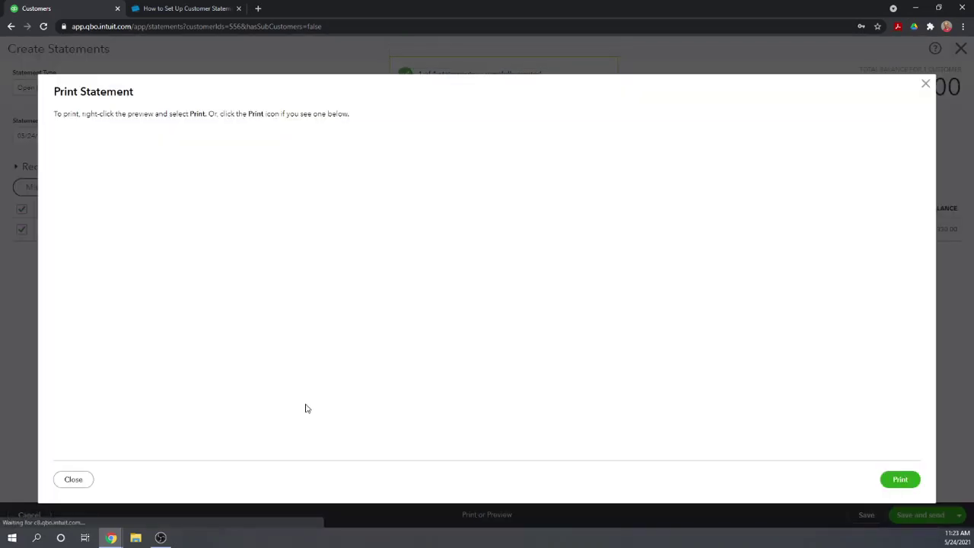
scroll(459, 320, "down", 2)
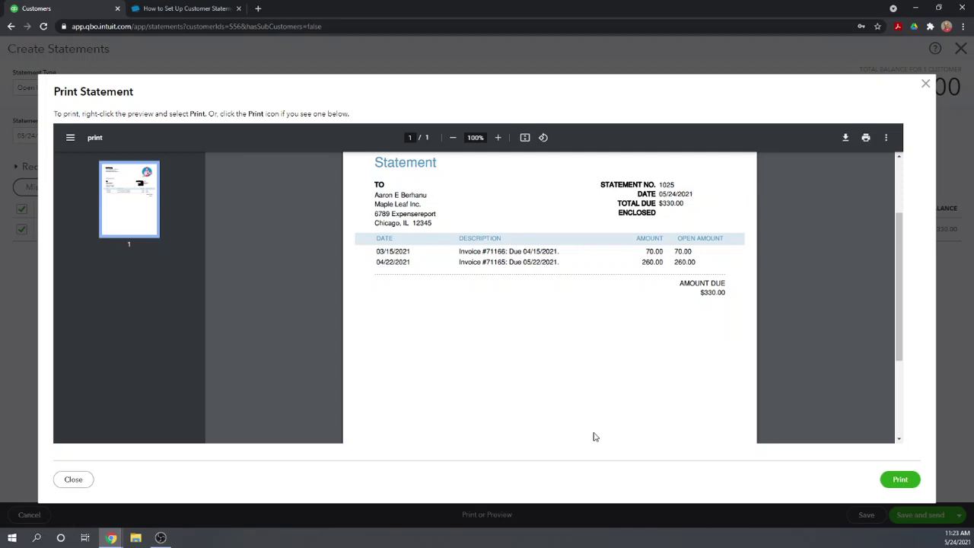
scroll(598, 435, "down", 3)
scroll(595, 436, "up", 5)
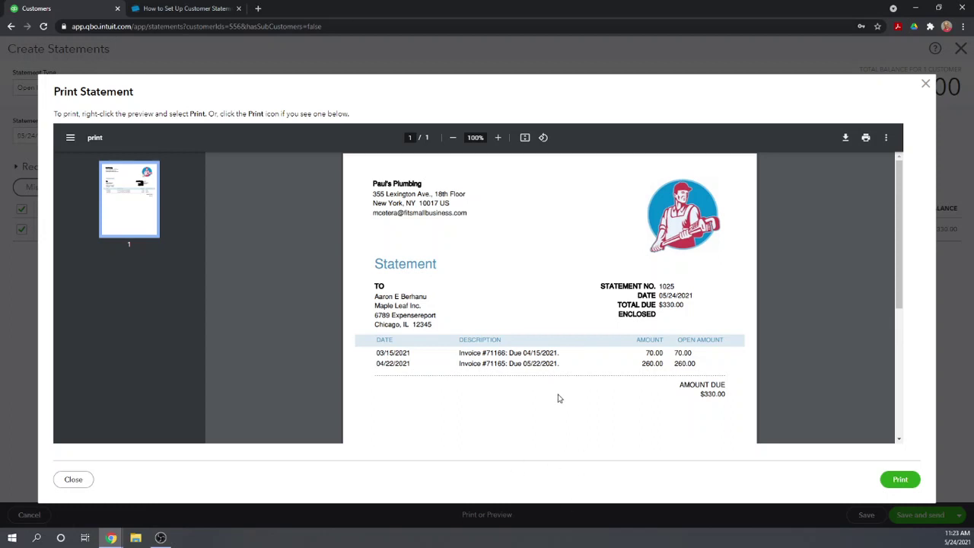
scroll(559, 398, "down", 1)
scroll(558, 398, "up", 1)
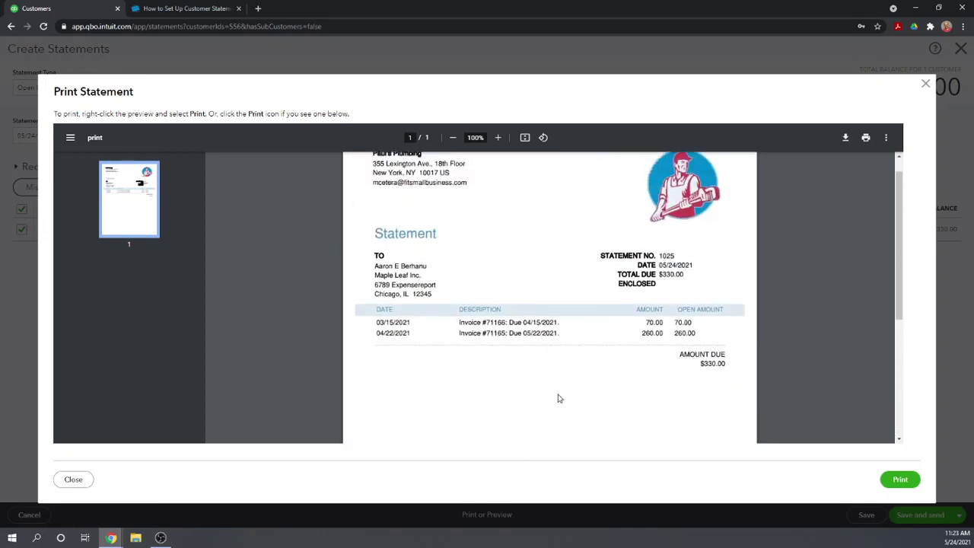
scroll(558, 398, "up", 1)
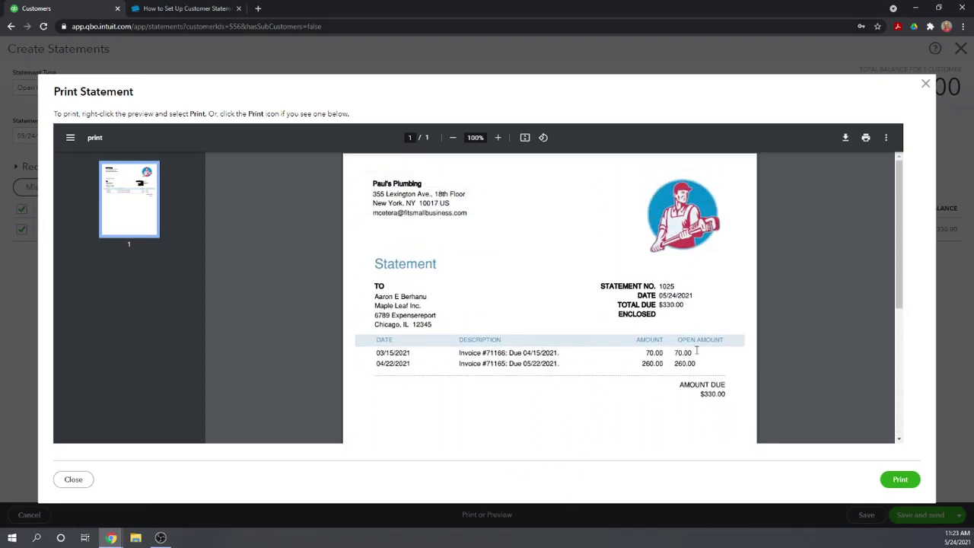
left_click(927, 85)
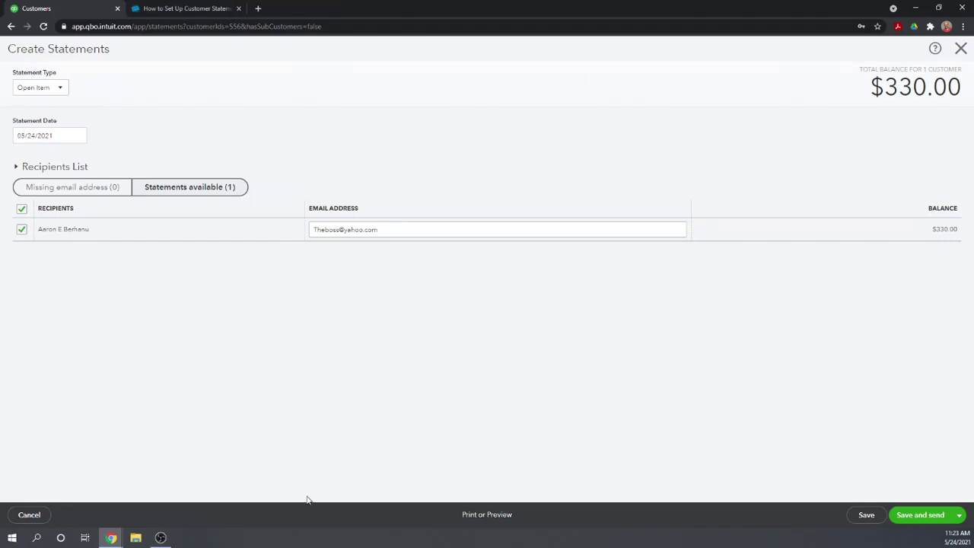
- Leave statement creation for the customer's page and open the Dashboard in a new browser tab
left_click(962, 48)
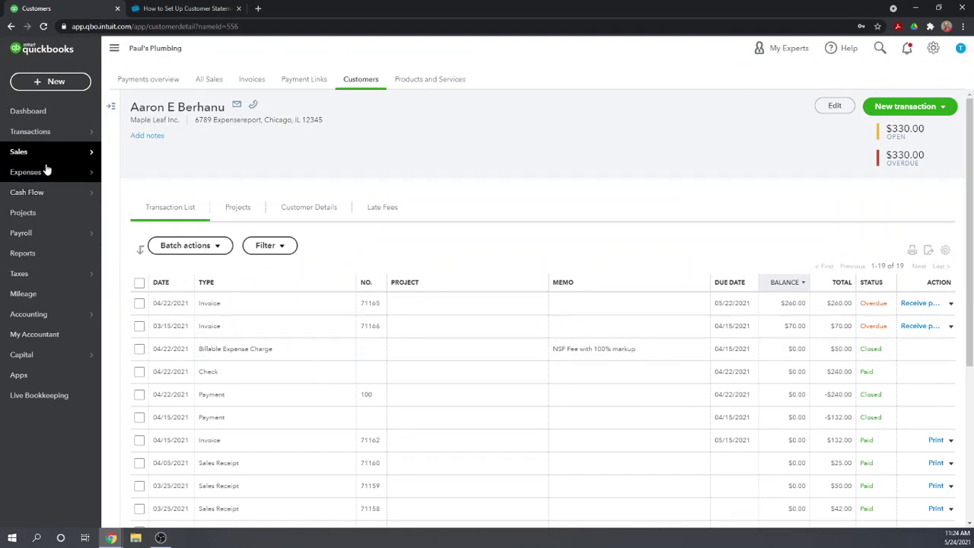
mouse_move(175, 196)
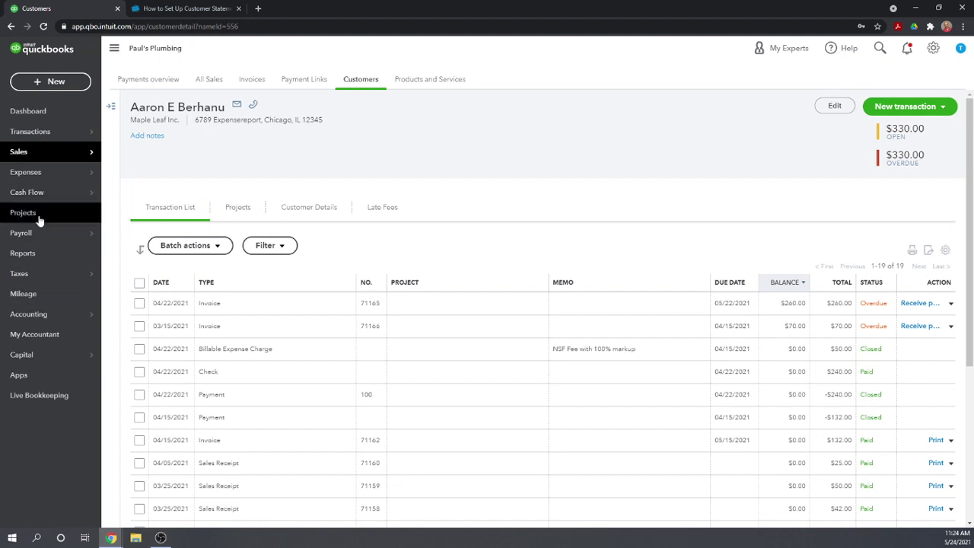
right_click(27, 113)
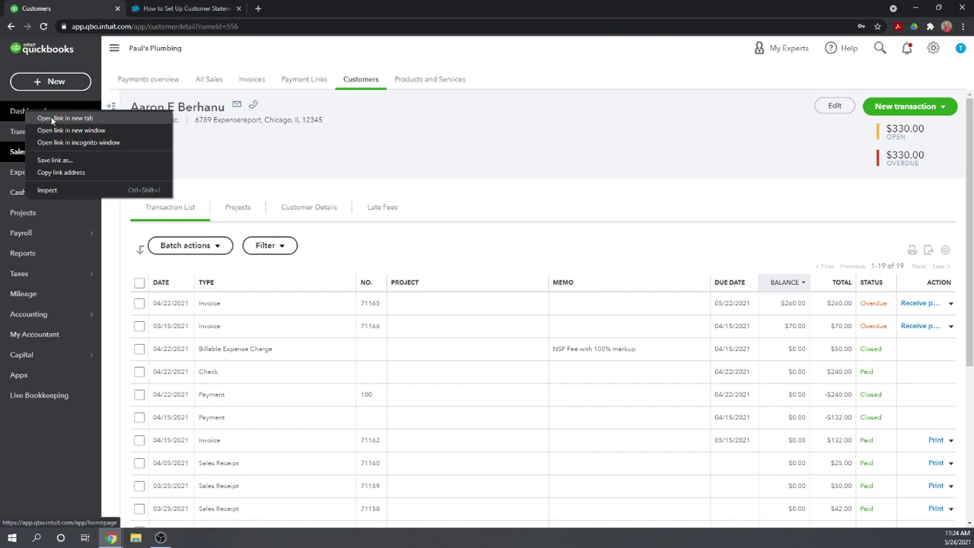
left_click(52, 119)
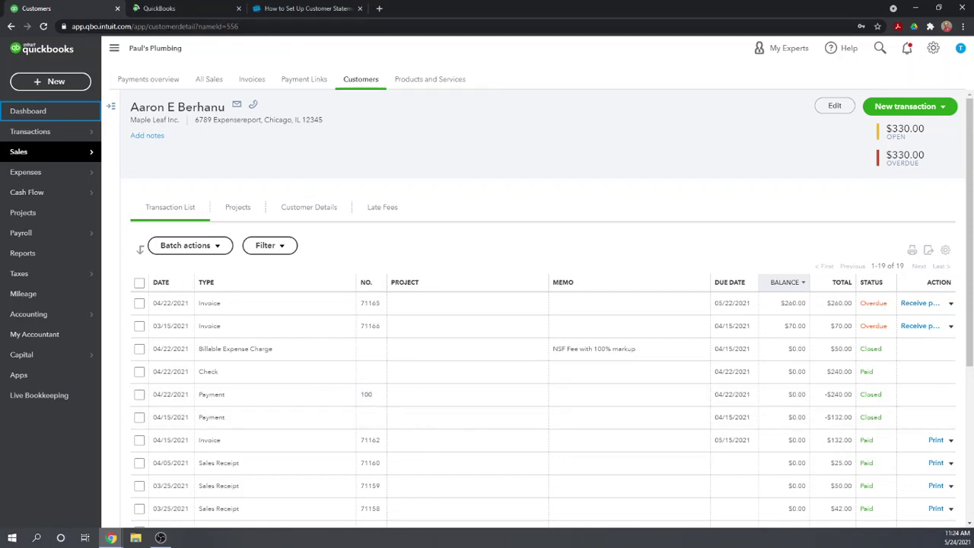
- Start a new statement from the customer's record, then switch to the dashboard tab
mouse_move(60, 151)
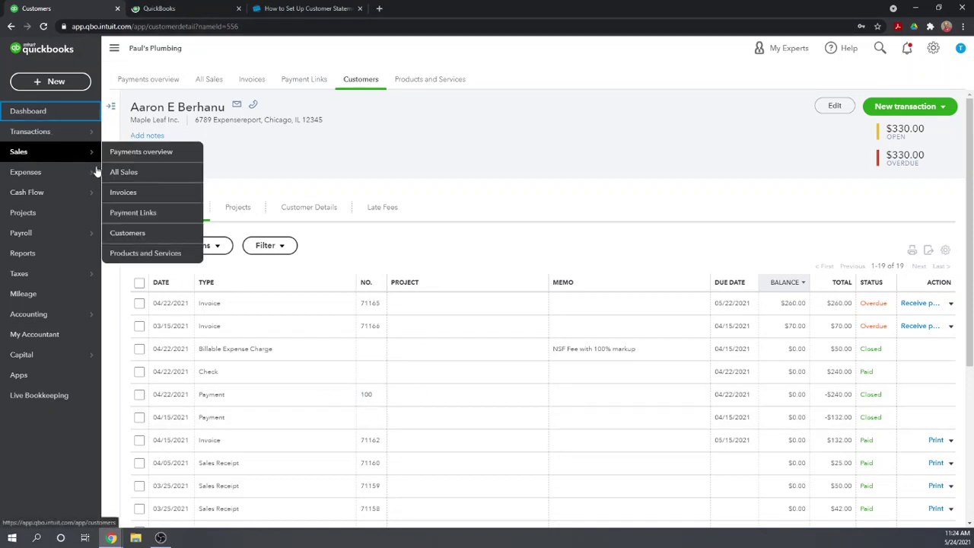
left_click(128, 236)
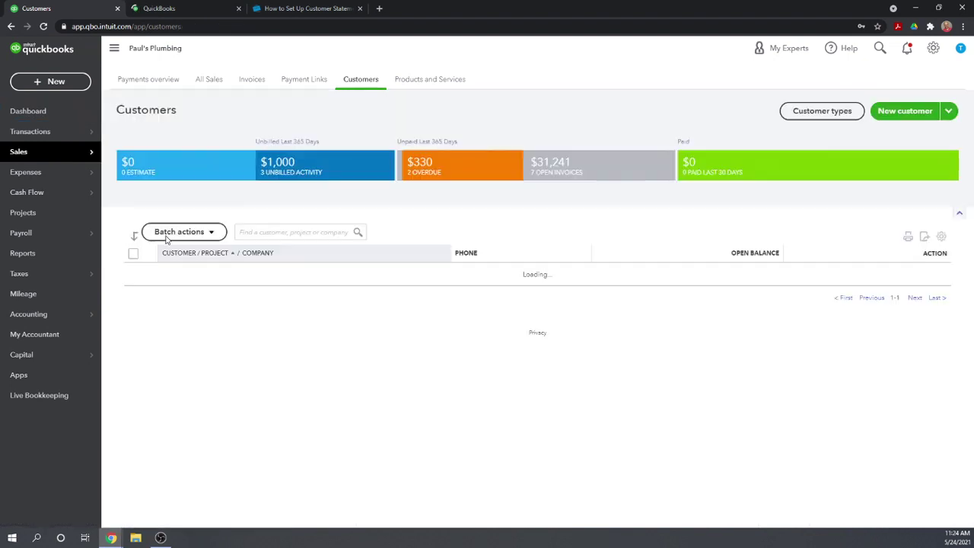
left_click(174, 305)
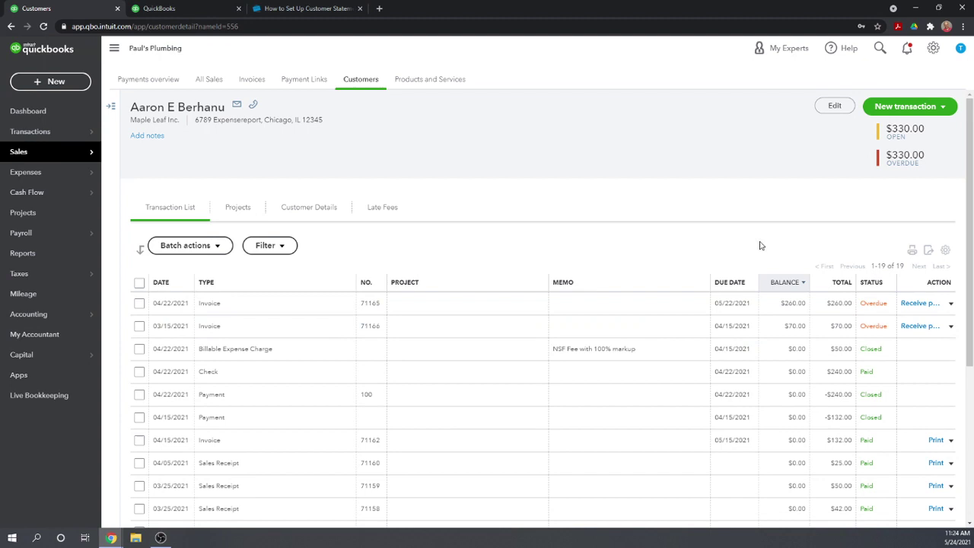
left_click(942, 107)
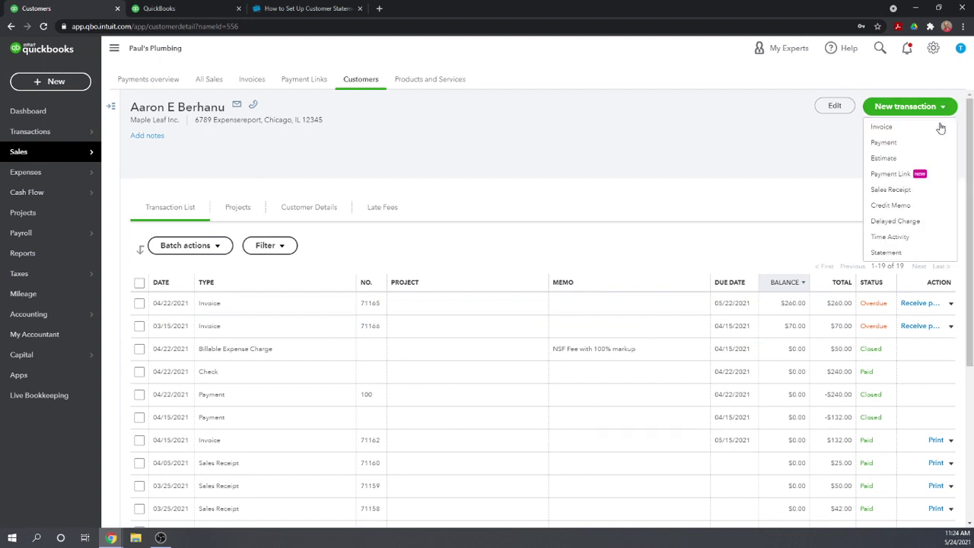
left_click(885, 254)
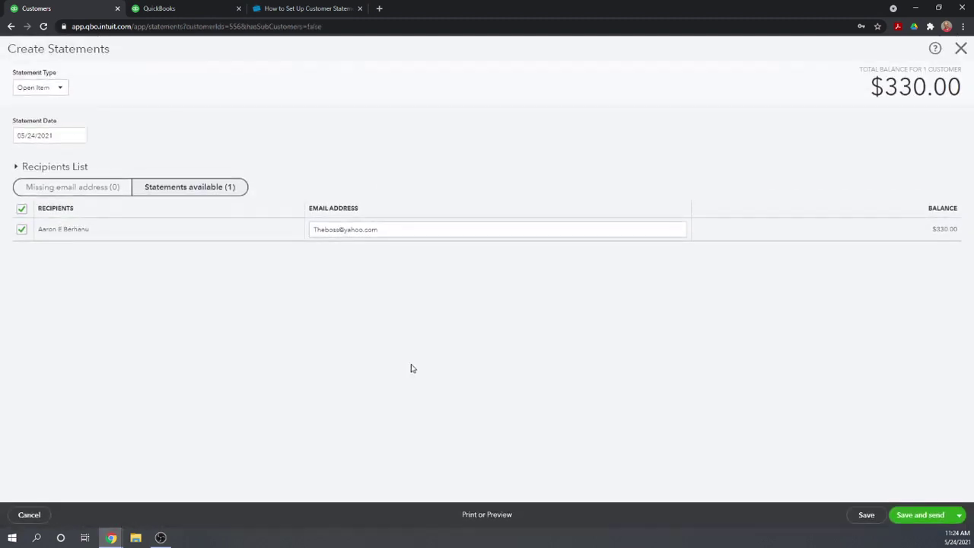
left_click(151, 9)
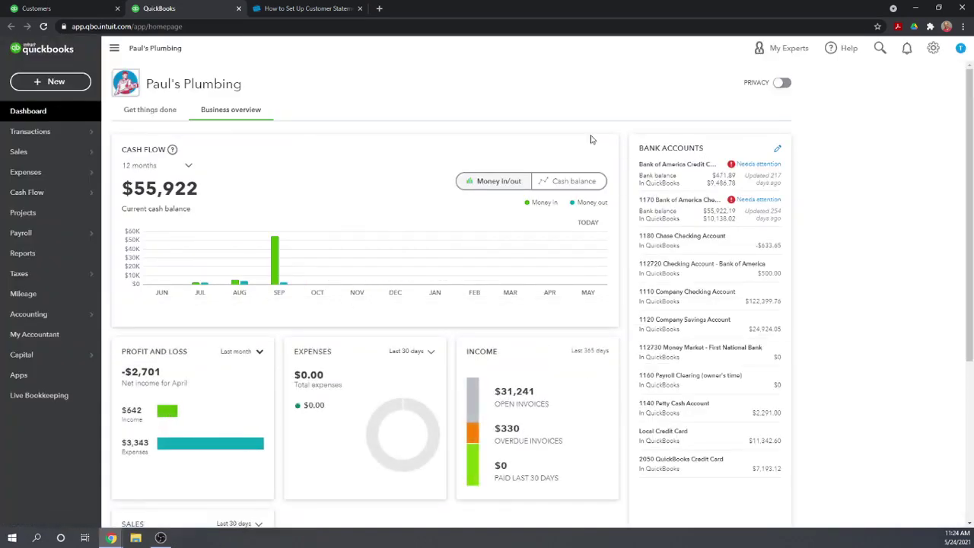
- Open the Statements section of the Sales settings in Account and settings for editing
left_click(934, 48)
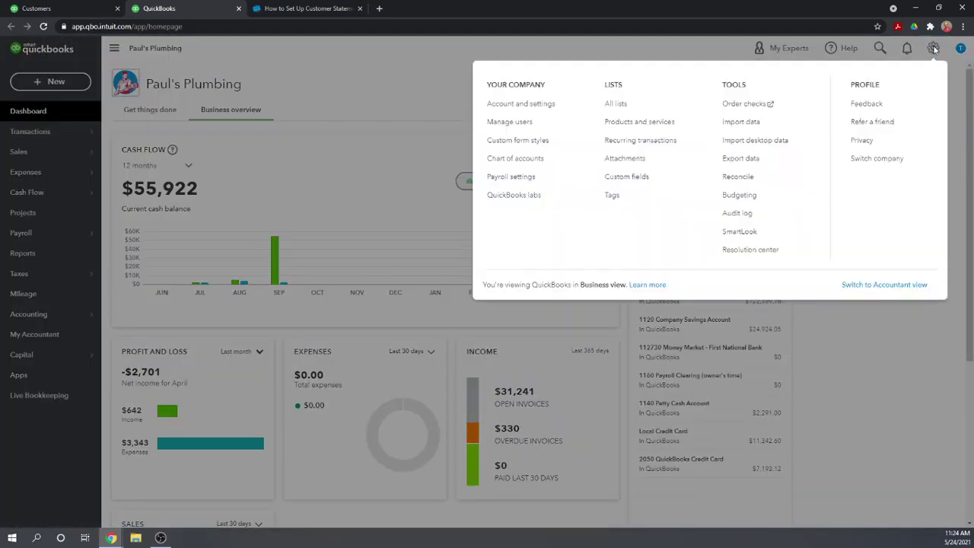
left_click(510, 108)
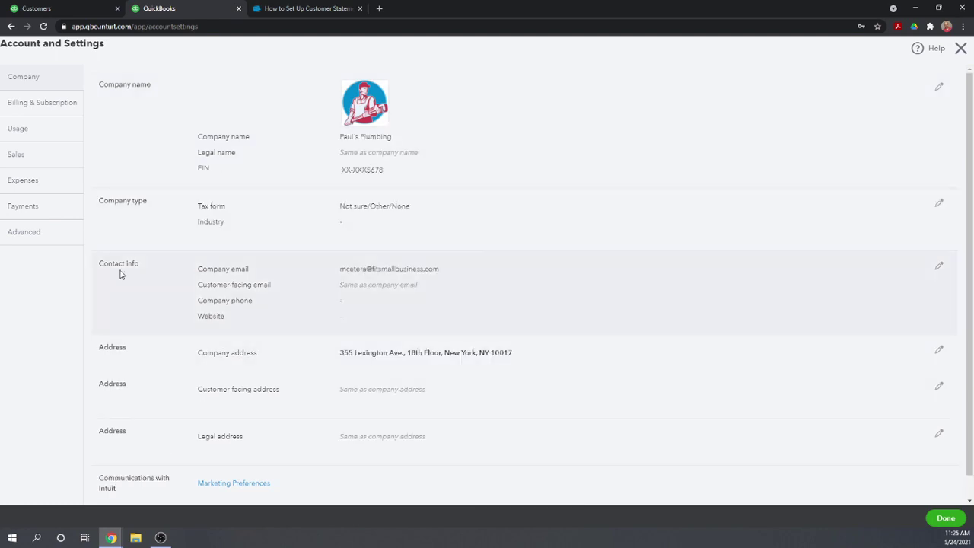
left_click(15, 154)
scroll(242, 169, "down", 2)
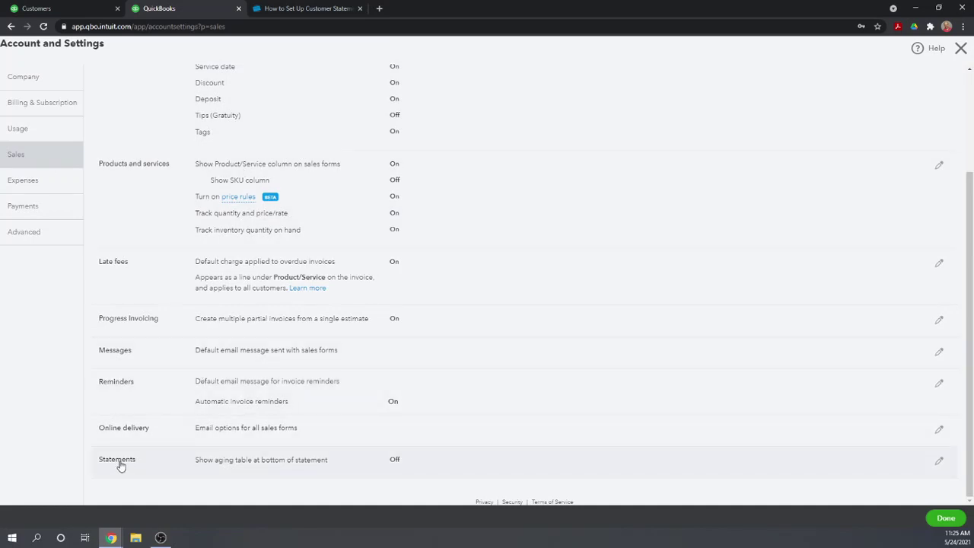
left_click(119, 466)
scroll(566, 286, "down", 1)
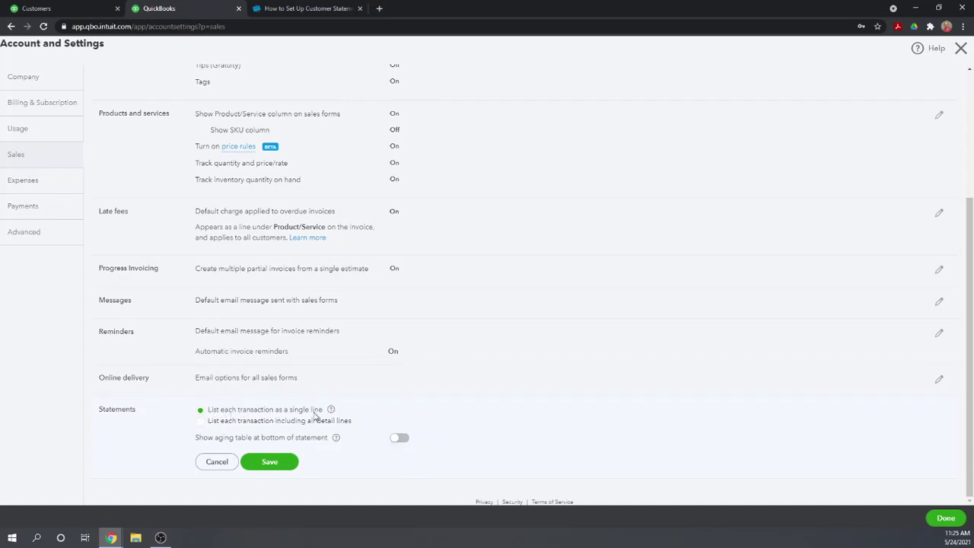
- Return to the statement and preview Open Item statement 1026, which lists the $70.00 and $260.00 invoices
left_click(37, 9)
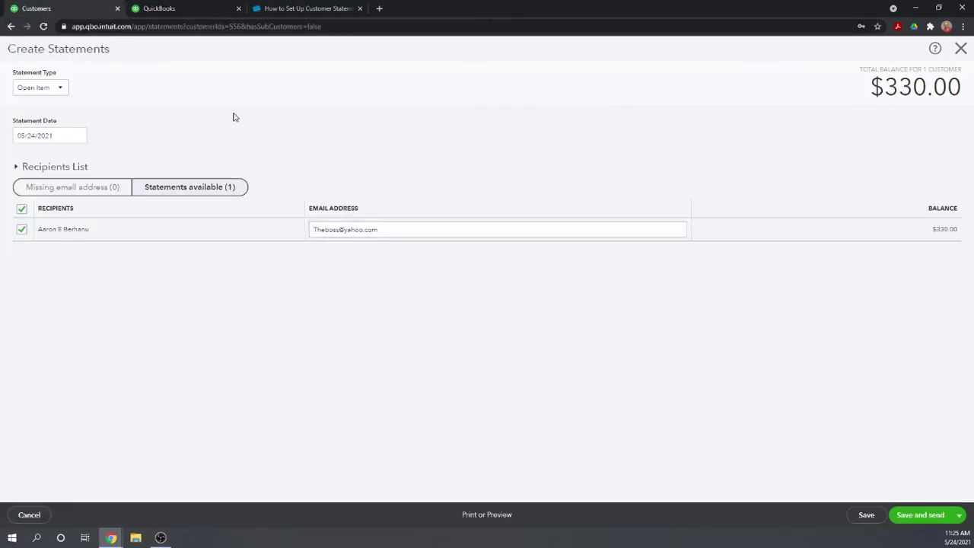
left_click(470, 515)
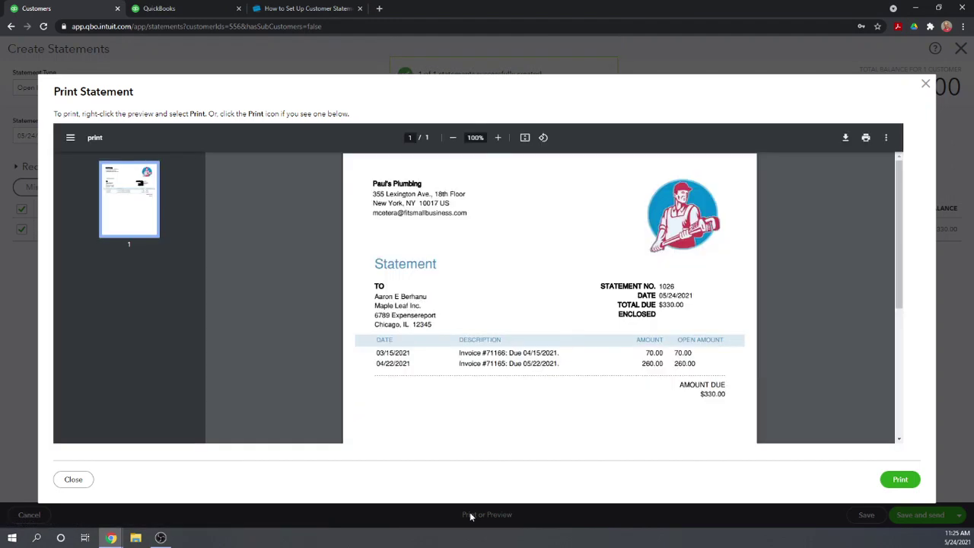
scroll(501, 299, "down", 1)
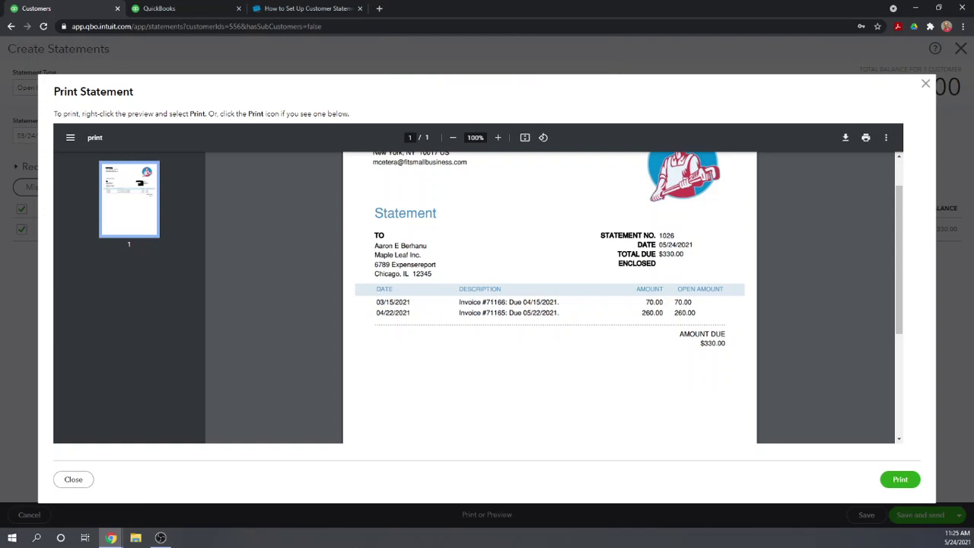
- Set statements to 'List each transaction including all detail lines' in sales settings and save
left_click(926, 85)
left_click(164, 8)
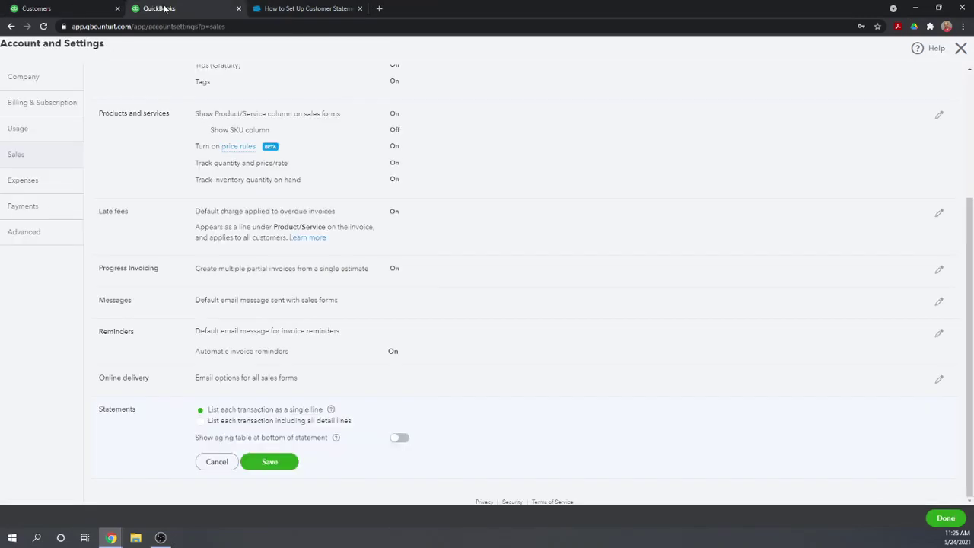
left_click(201, 424)
left_click(268, 462)
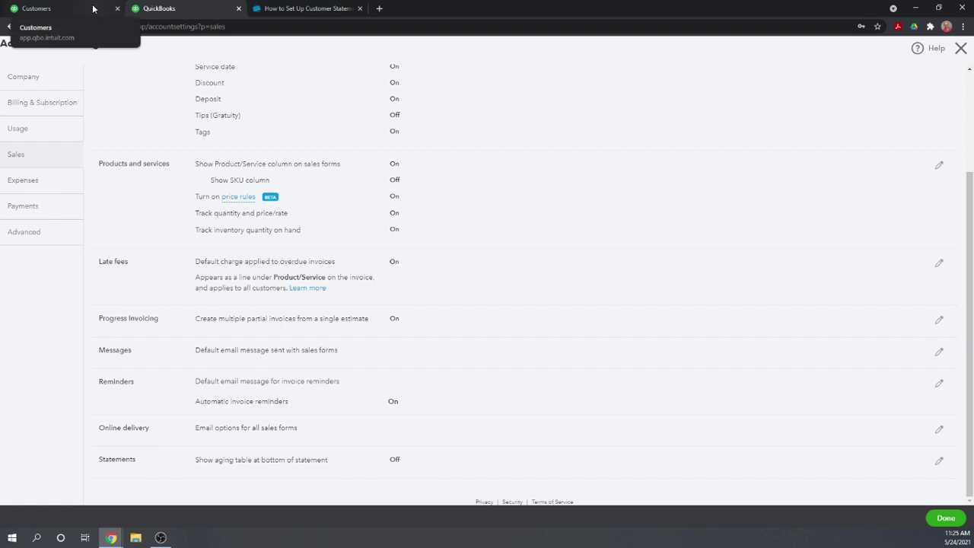
left_click(57, 7)
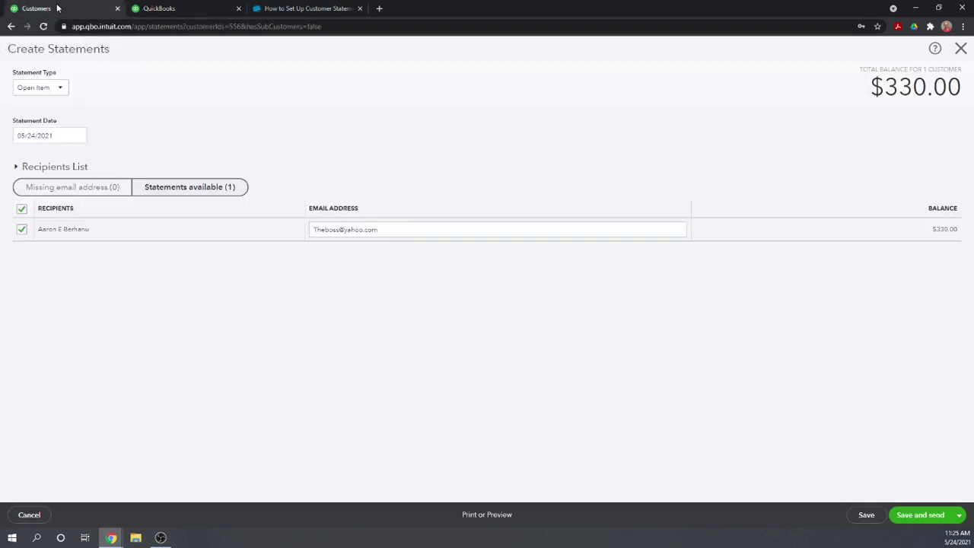
- Preview statement 1027 and review the detail lines of the $70.00 and $260.00 invoices
left_click(463, 515)
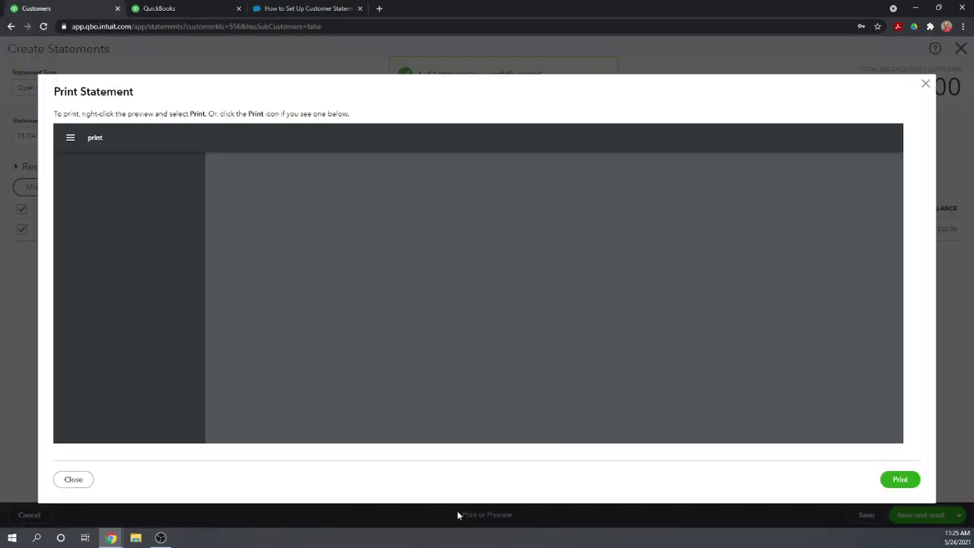
scroll(590, 278, "down", 2)
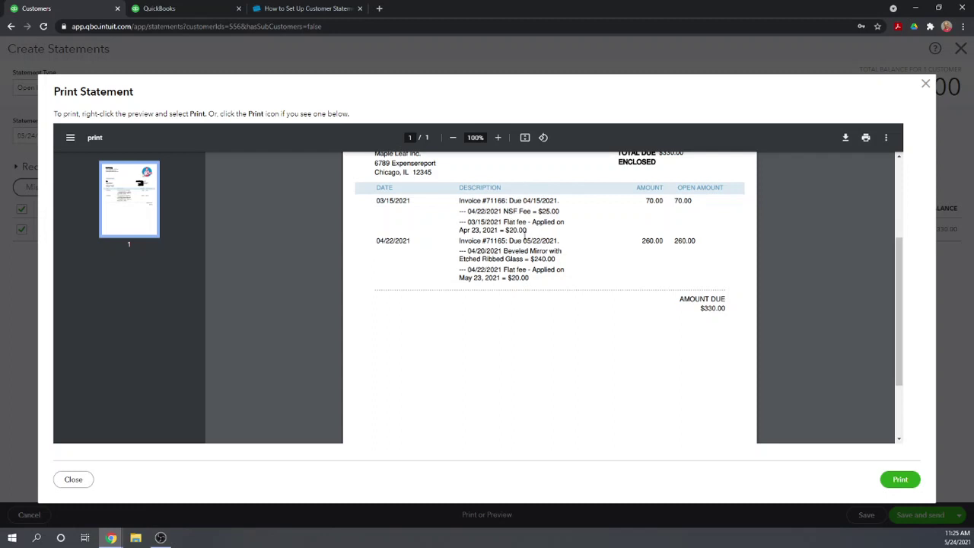
scroll(516, 355, "up", 1)
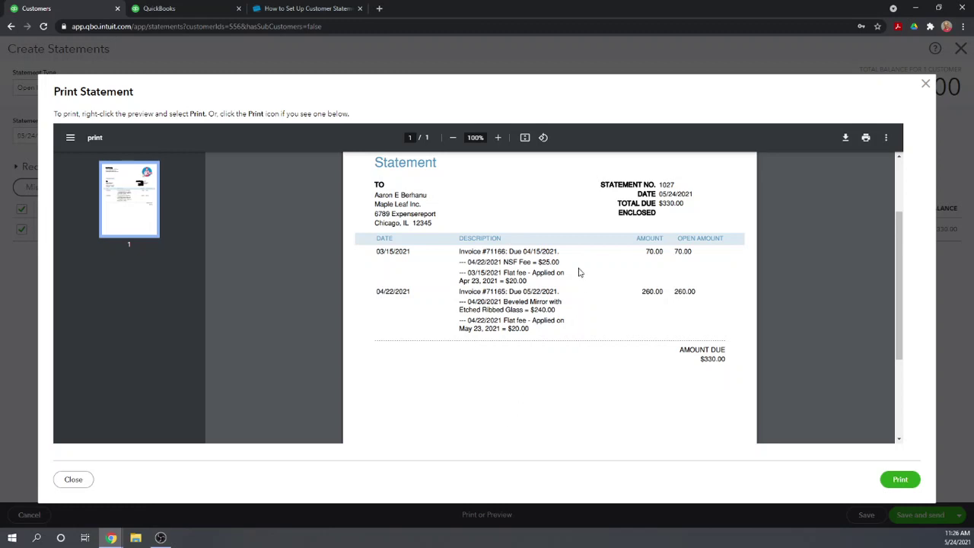
- Change Statements settings to single-line transactions with the aging table on, and save
left_click(926, 85)
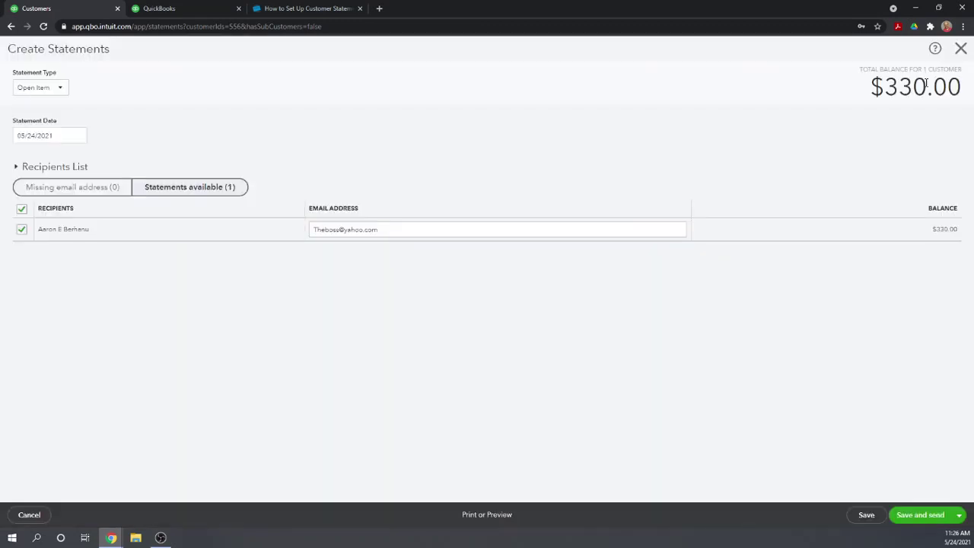
left_click(188, 11)
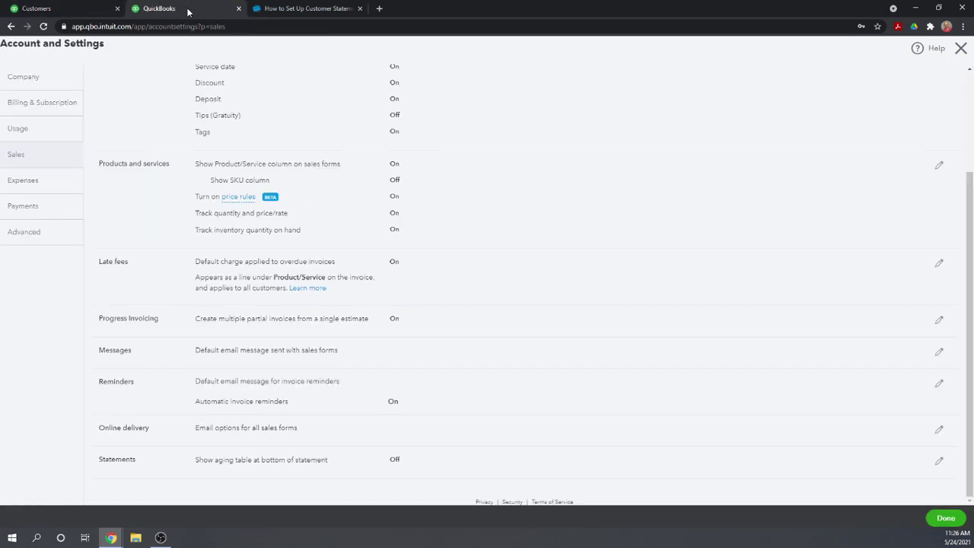
left_click(116, 459)
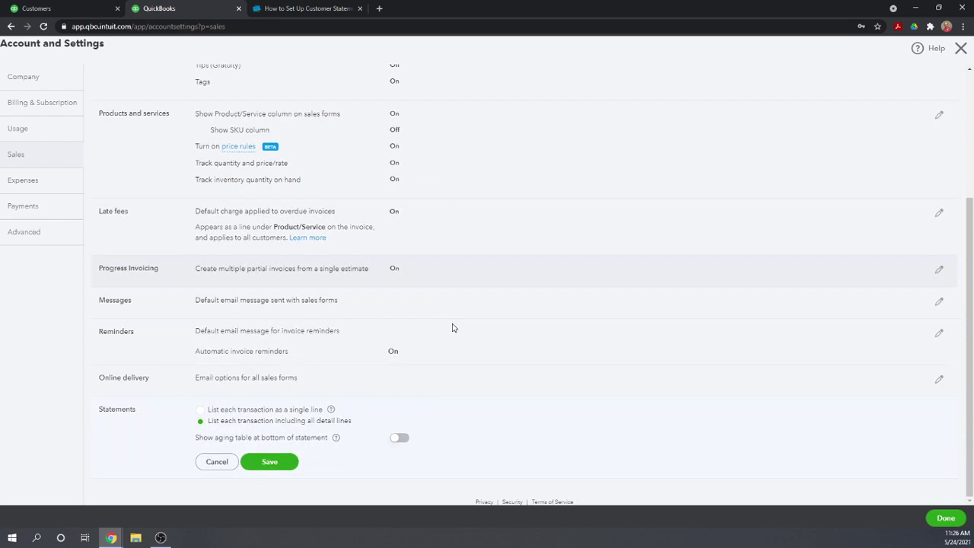
left_click(200, 411)
left_click(401, 439)
left_click(276, 462)
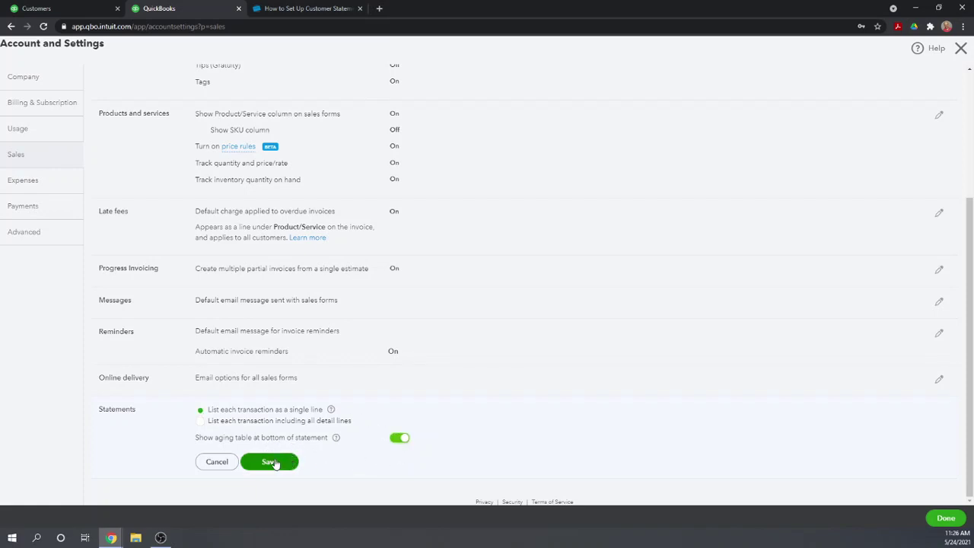
left_click(109, 10)
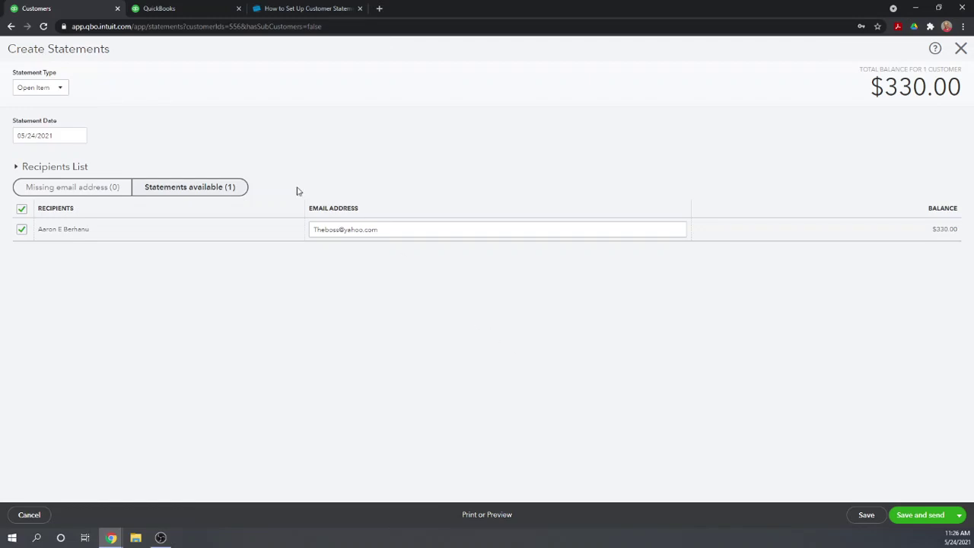
- Preview statement 1028 and check its aging table: 260.00 at 1-30 days, 70.00 at 31-60 days, $330.00 due
left_click(485, 515)
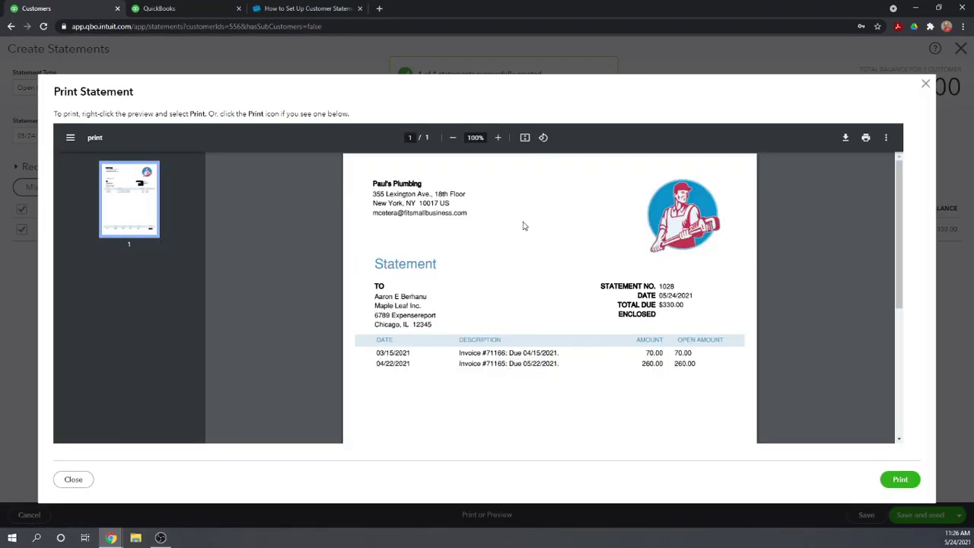
scroll(502, 328, "down", 1)
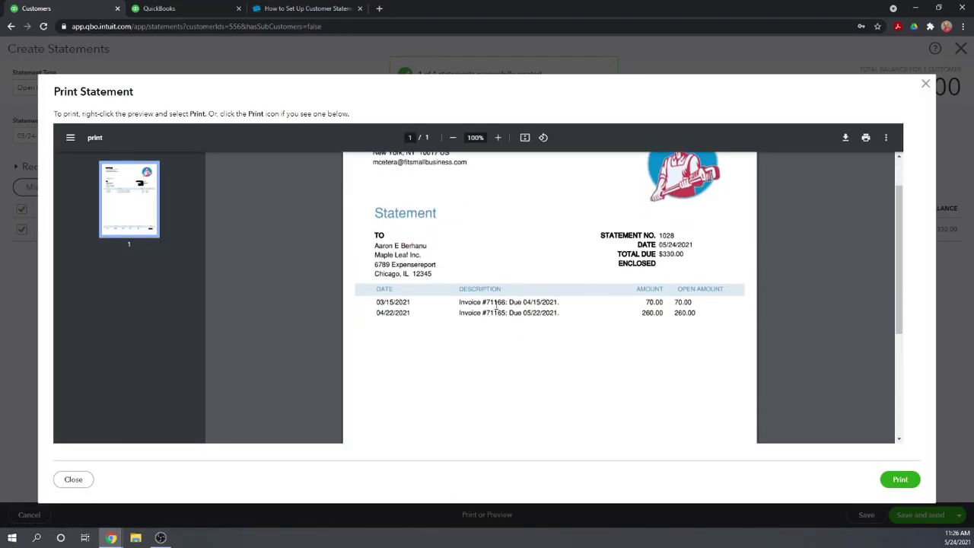
scroll(594, 254, "down", 3)
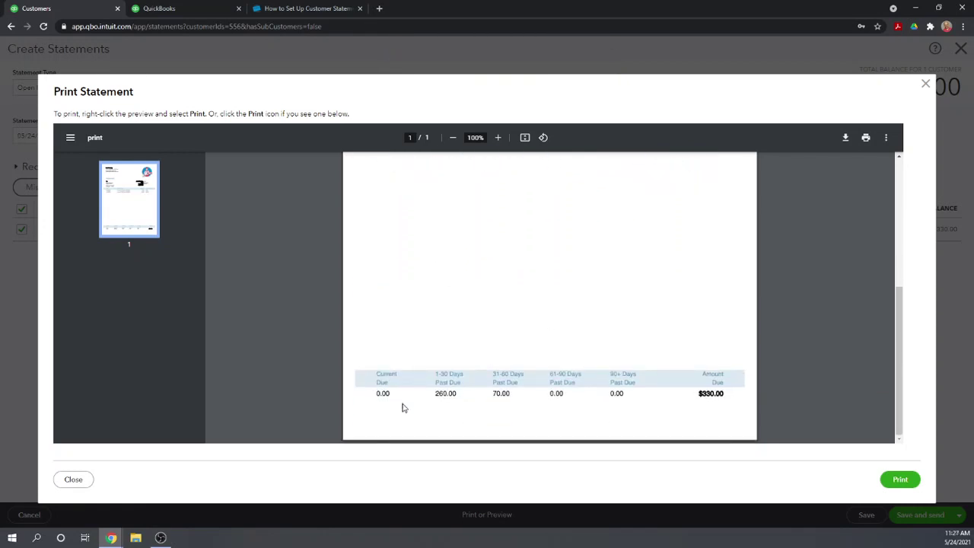
left_click_drag(487, 395, 631, 387)
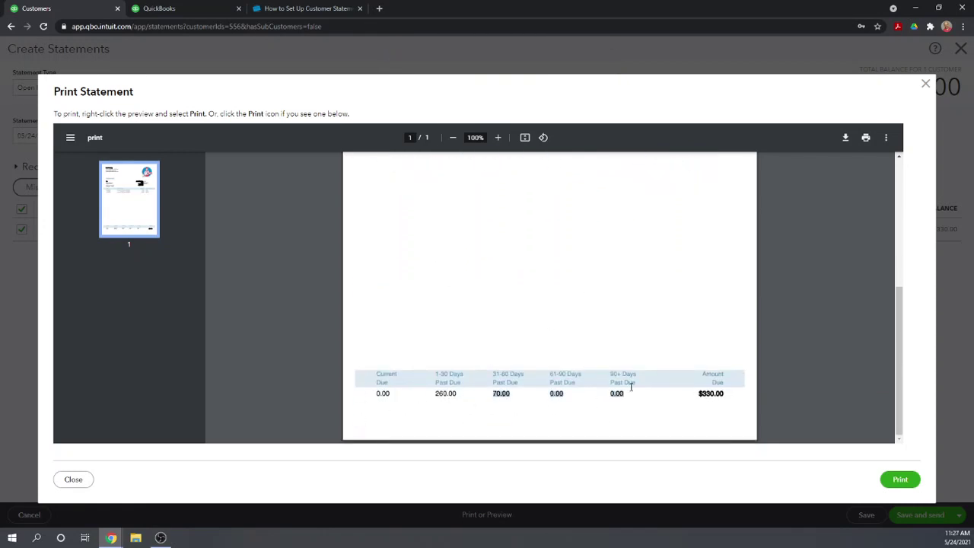
left_click(439, 395)
scroll(550, 336, "up", 5)
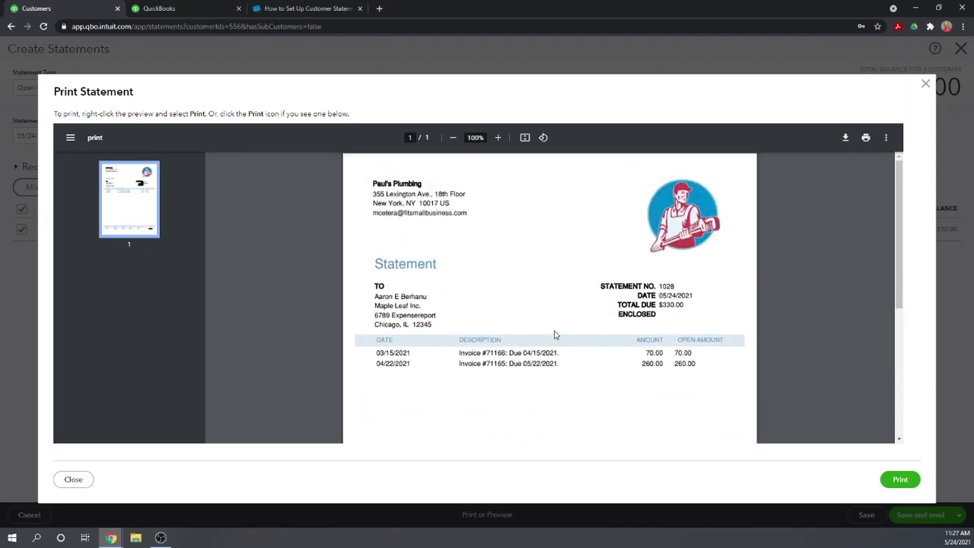
scroll(555, 335, "down", 5)
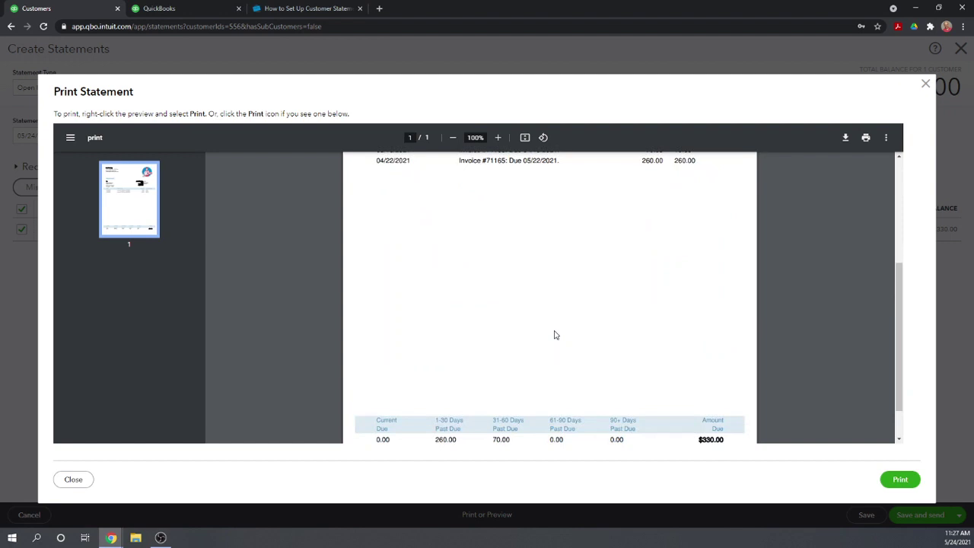
scroll(555, 332, "up", 5)
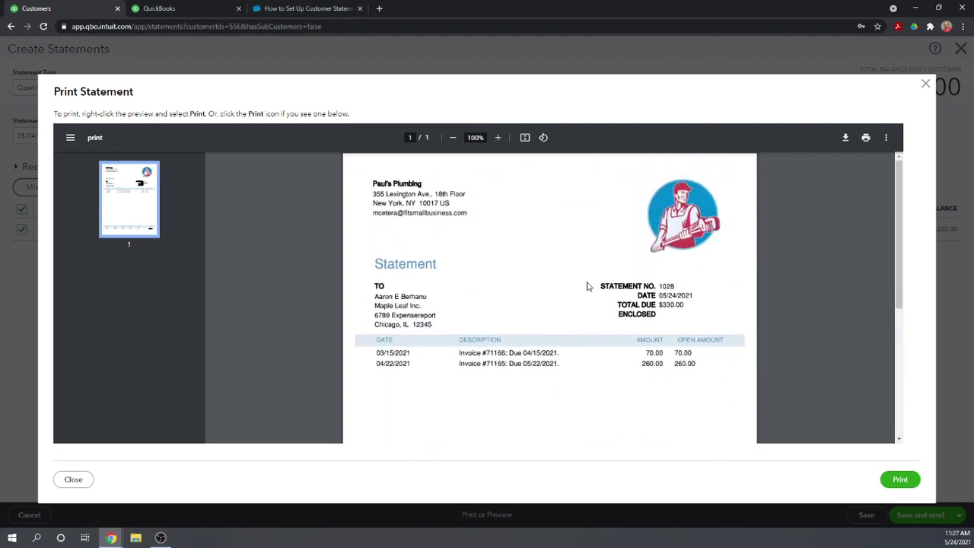
- Close the statement preview and return to the 'How to Set Up Customer Statements' article
left_click(927, 86)
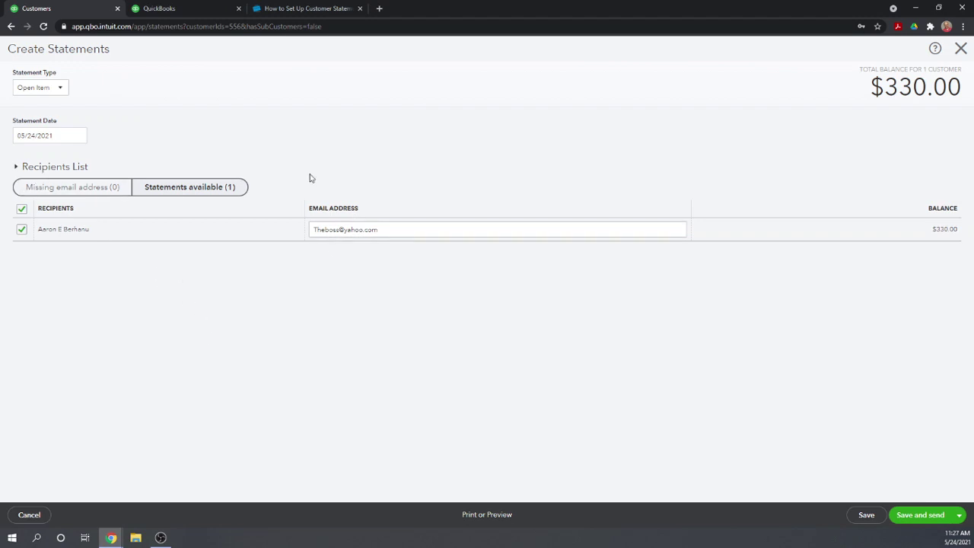
left_click(286, 13)
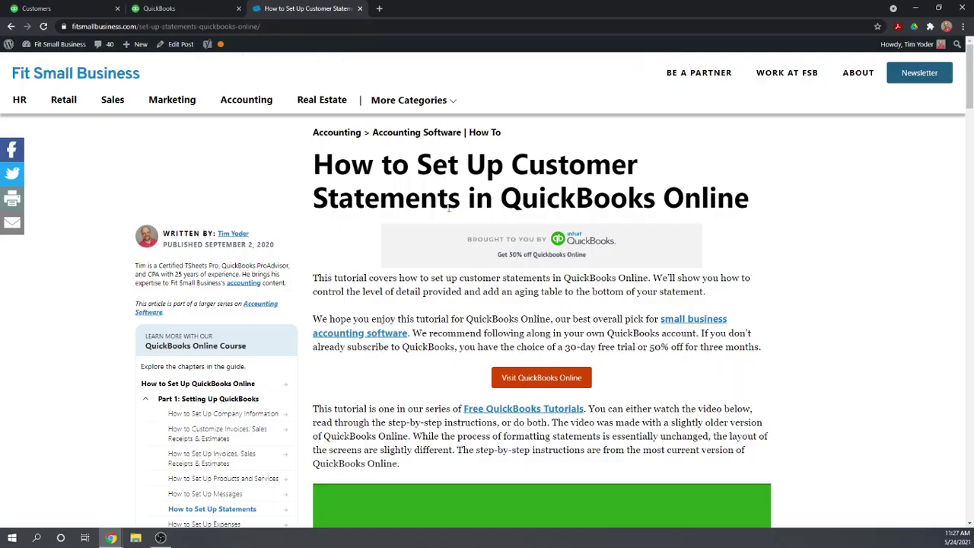